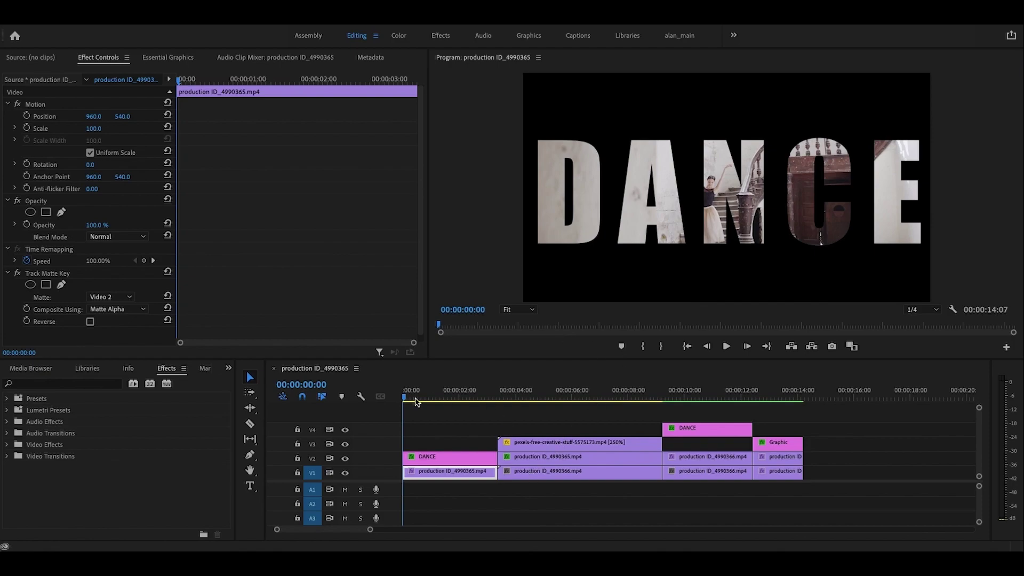
# - Preview the DANCE text, torn-paper and final DANCE title sections, examining the Track Matte Key settings of the first two
pyautogui.moveTo(405, 399); pyautogui.dragTo(559, 402)
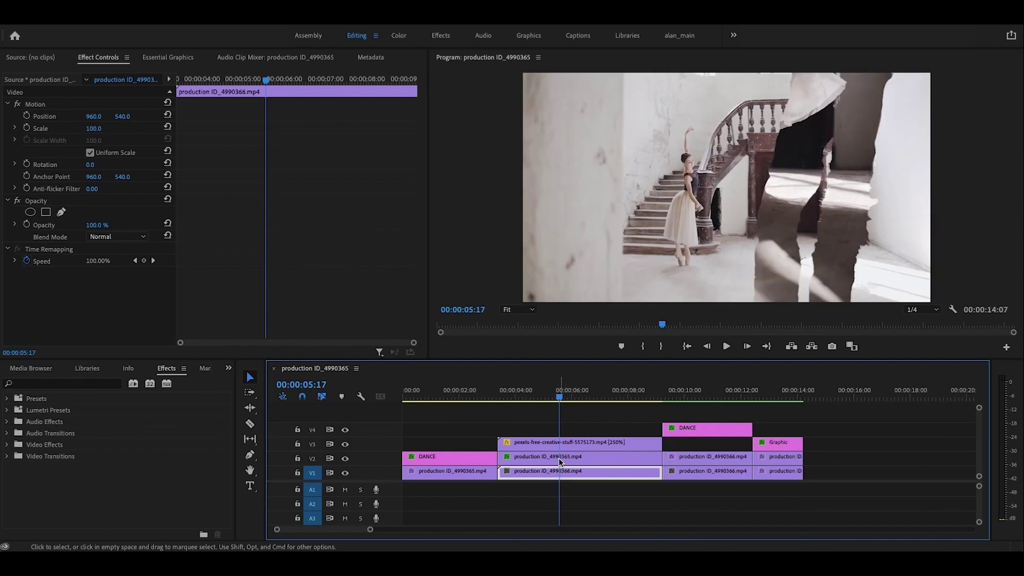
pyautogui.click(563, 459)
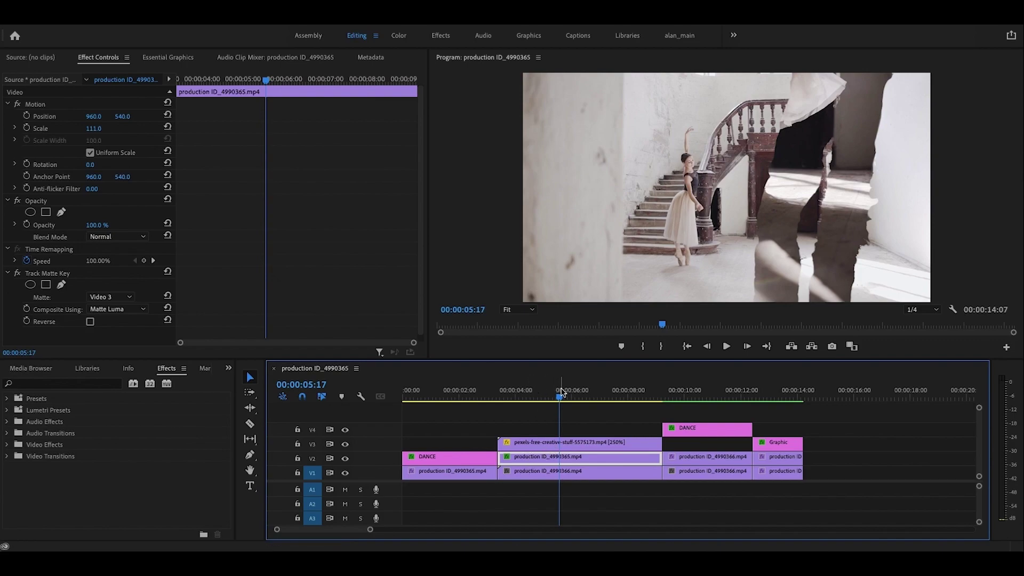
pyautogui.moveTo(560, 397); pyautogui.dragTo(414, 399)
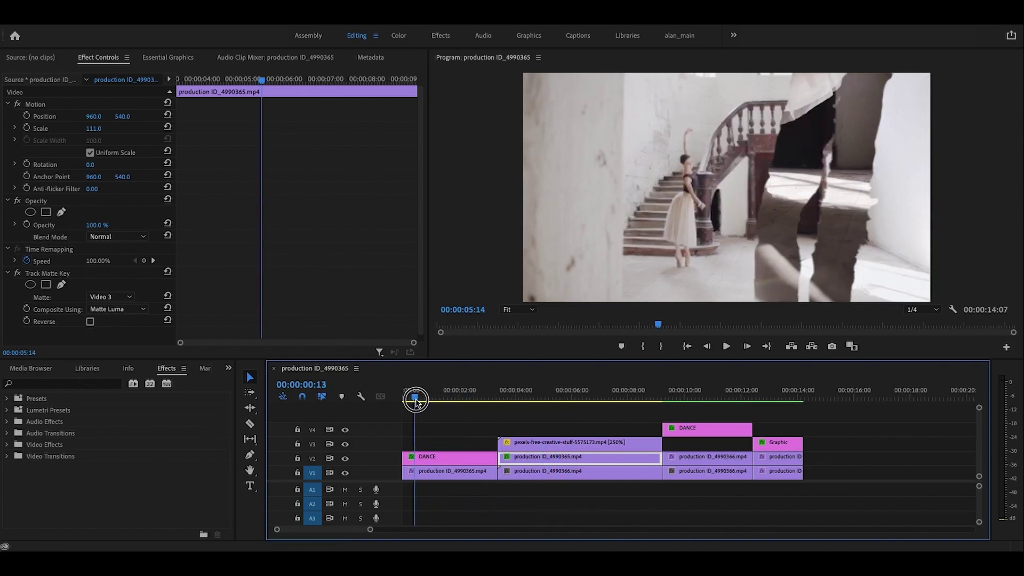
pyautogui.click(439, 473)
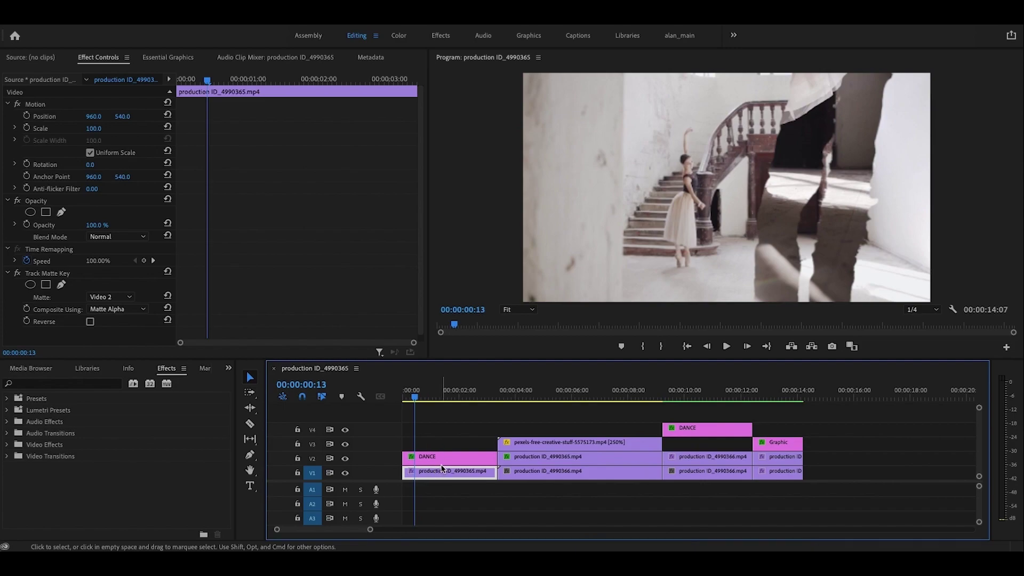
pyautogui.click(436, 460)
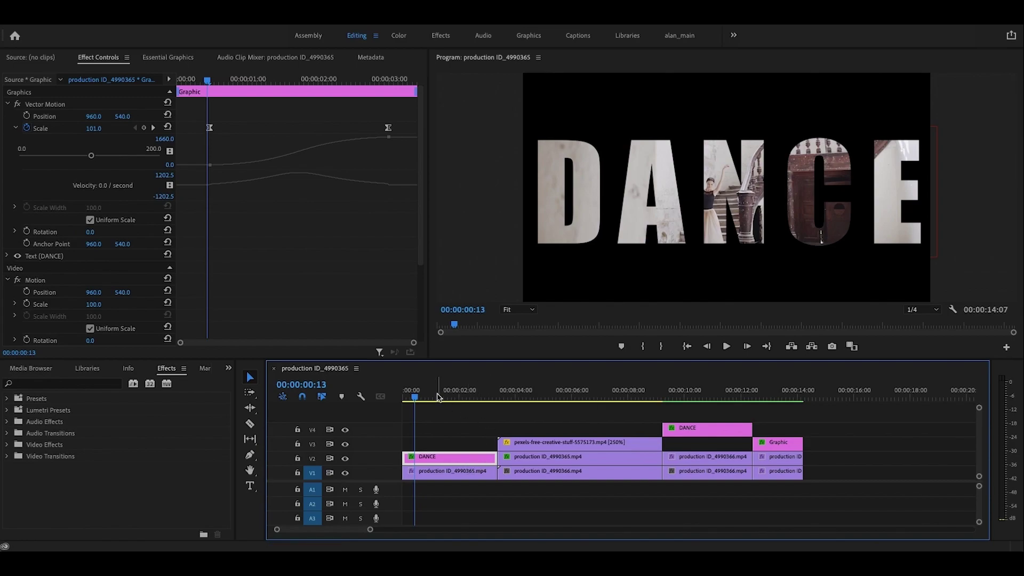
pyautogui.click(415, 399)
pyautogui.moveTo(415, 399); pyautogui.dragTo(700, 436)
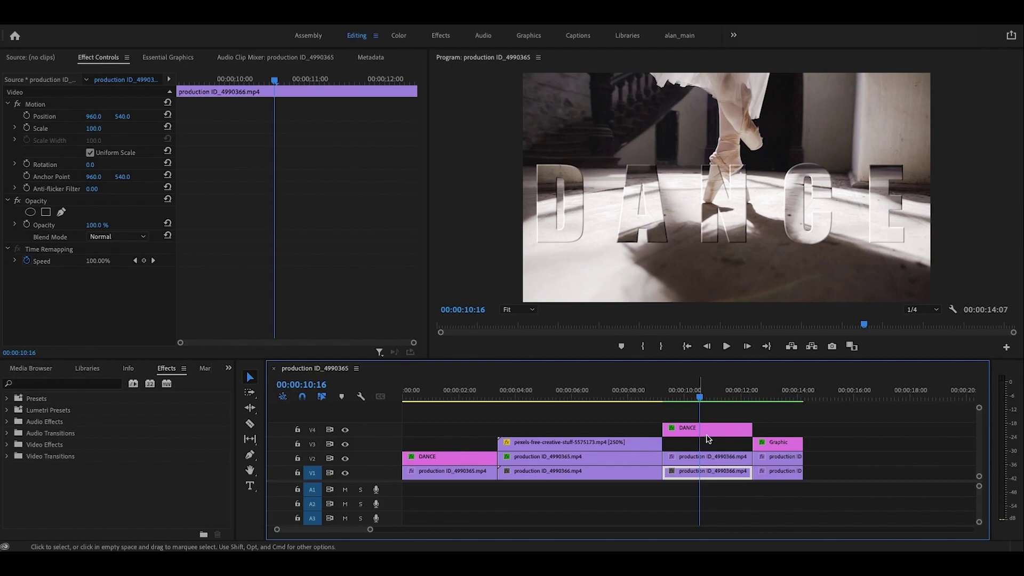
# - Hide track V1 from the sequence start and scrub through the first DANCE title to examine its scale animation alone
pyautogui.moveTo(700, 400); pyautogui.dragTo(405, 424)
pyautogui.click(421, 455)
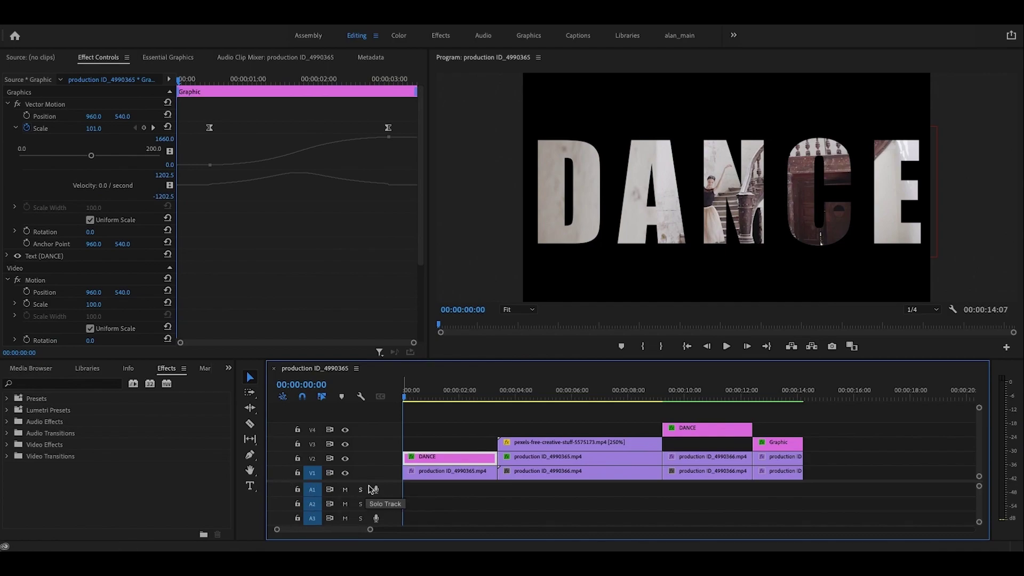
pyautogui.click(346, 472)
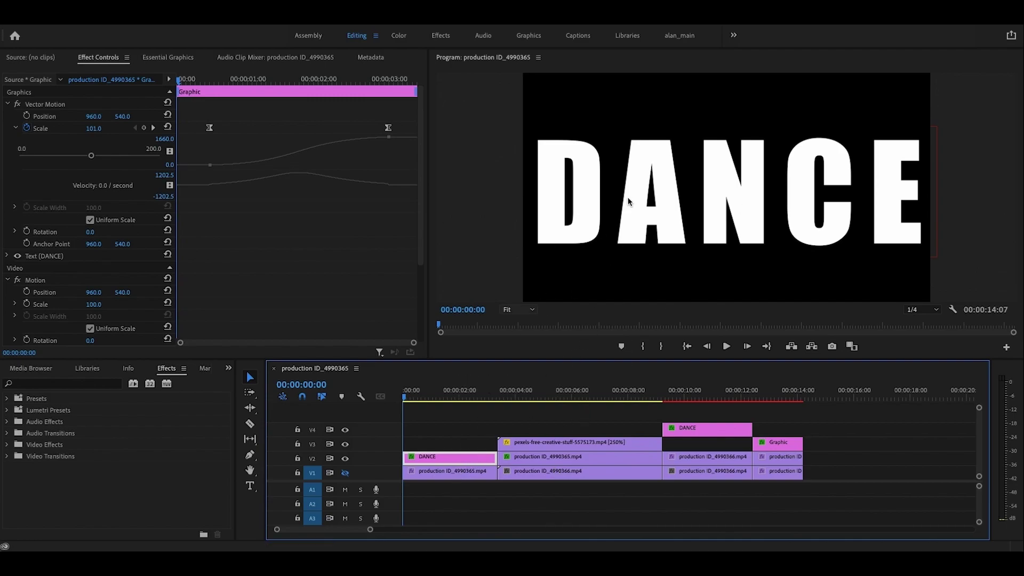
pyautogui.moveTo(406, 400); pyautogui.dragTo(455, 399)
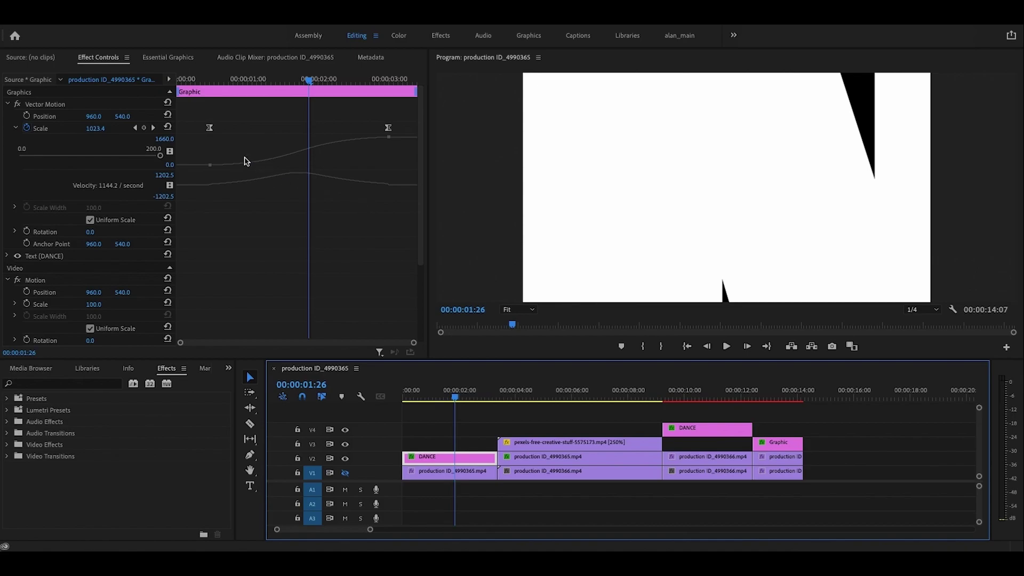
pyautogui.moveTo(459, 403); pyautogui.dragTo(404, 404)
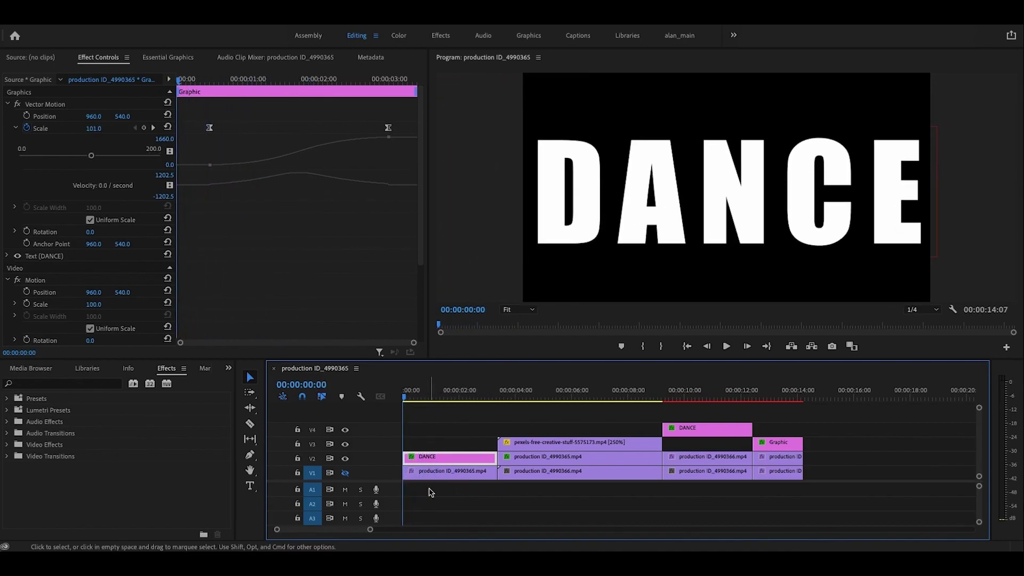
# - Search the effects for "matte", review the Track Matte Key settings on the first V1 clip, and show track V1 again
pyautogui.click(425, 475)
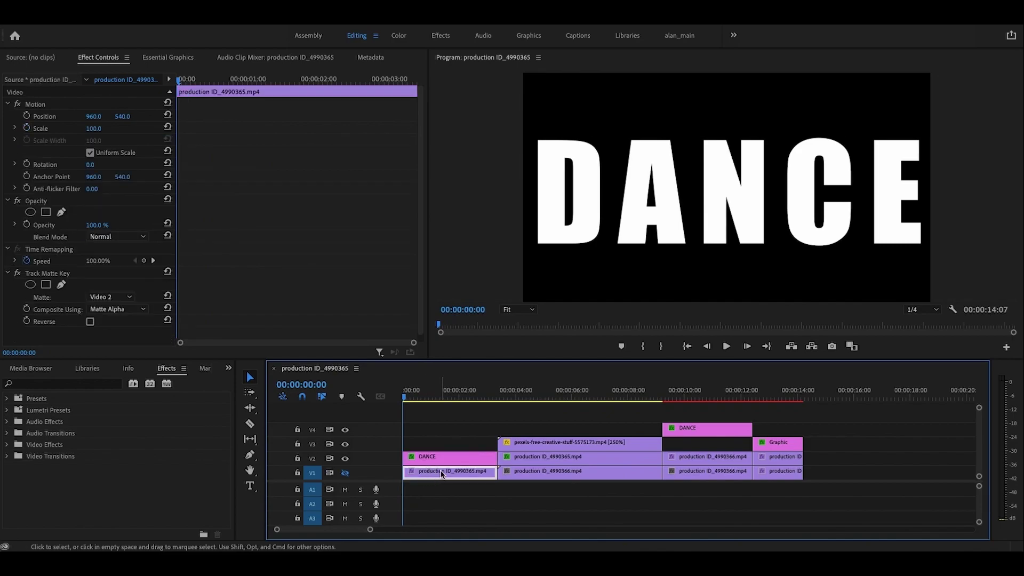
pyautogui.click(51, 384)
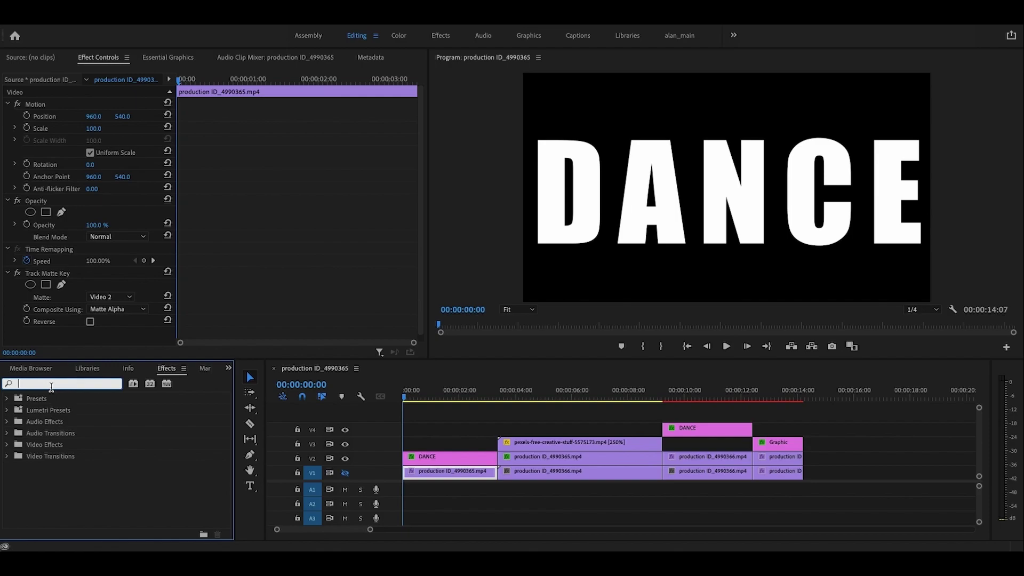
pyautogui.write('matte')
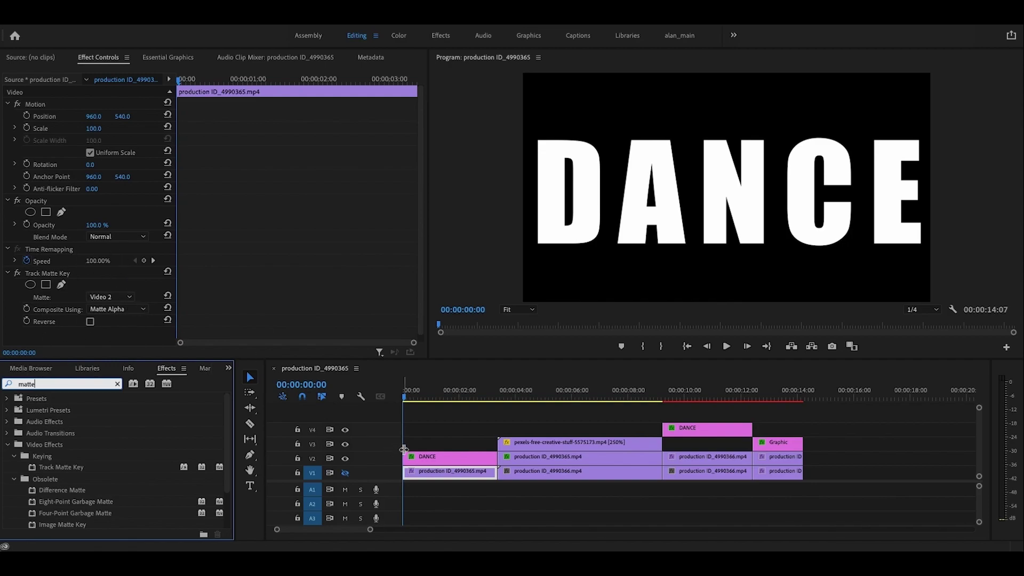
pyautogui.click(425, 459)
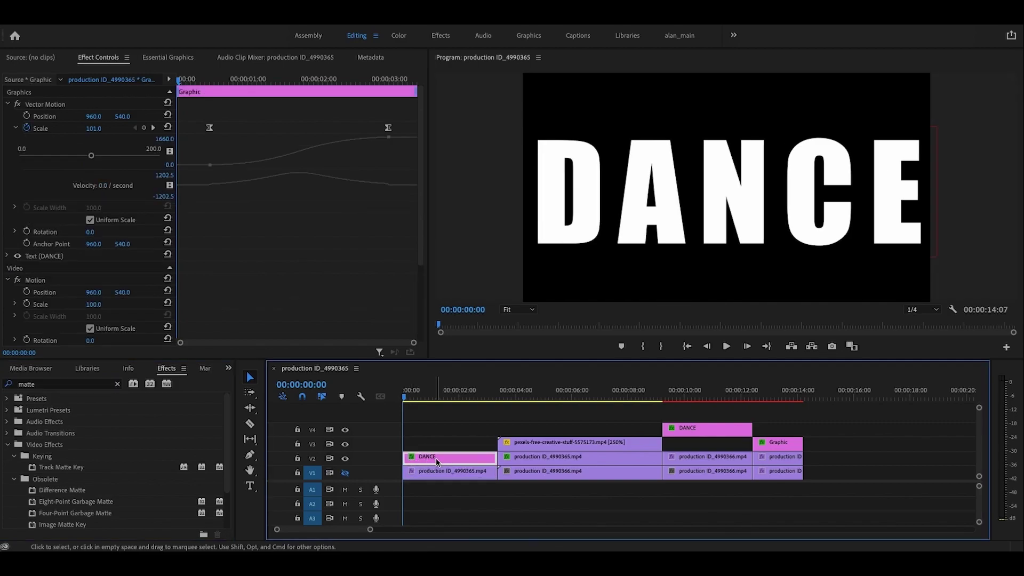
pyautogui.click(435, 472)
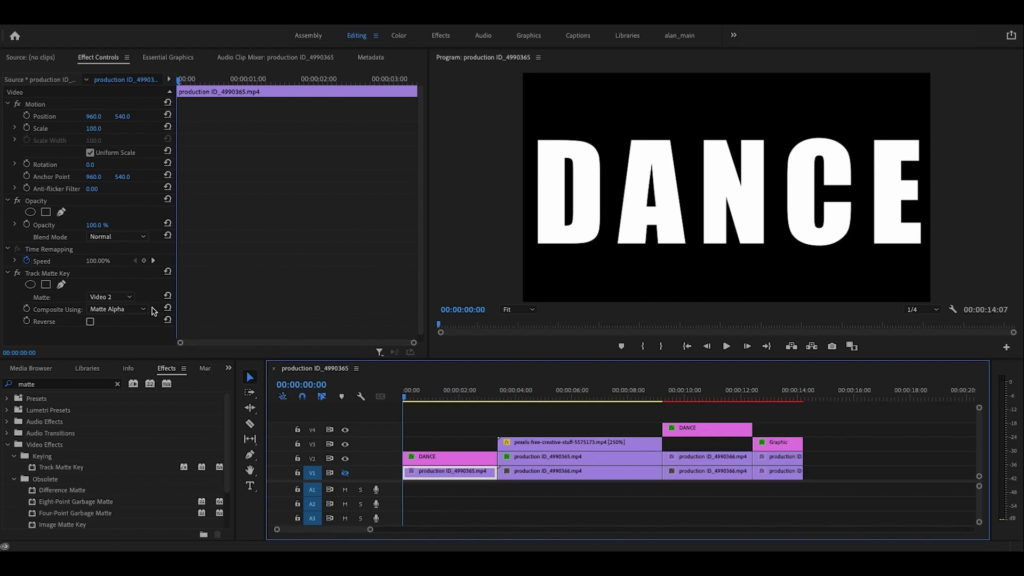
pyautogui.click(347, 473)
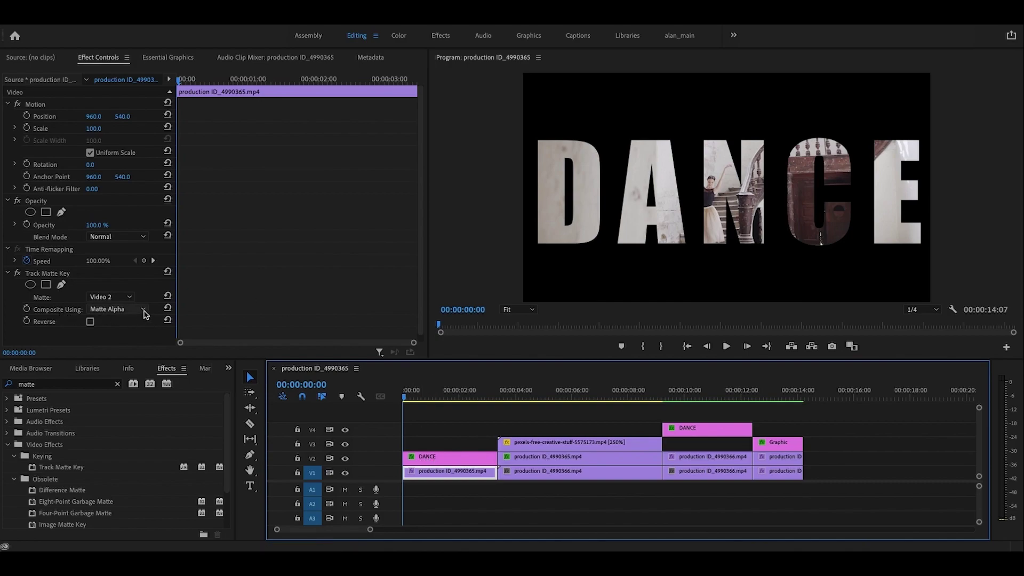
# - Examine the three stacked clips of the torn-paper section at 00:00:04:21: background, matte-keyed footage and paper-tear video
pyautogui.click(406, 399)
pyautogui.moveTo(405, 399); pyautogui.dragTo(539, 419)
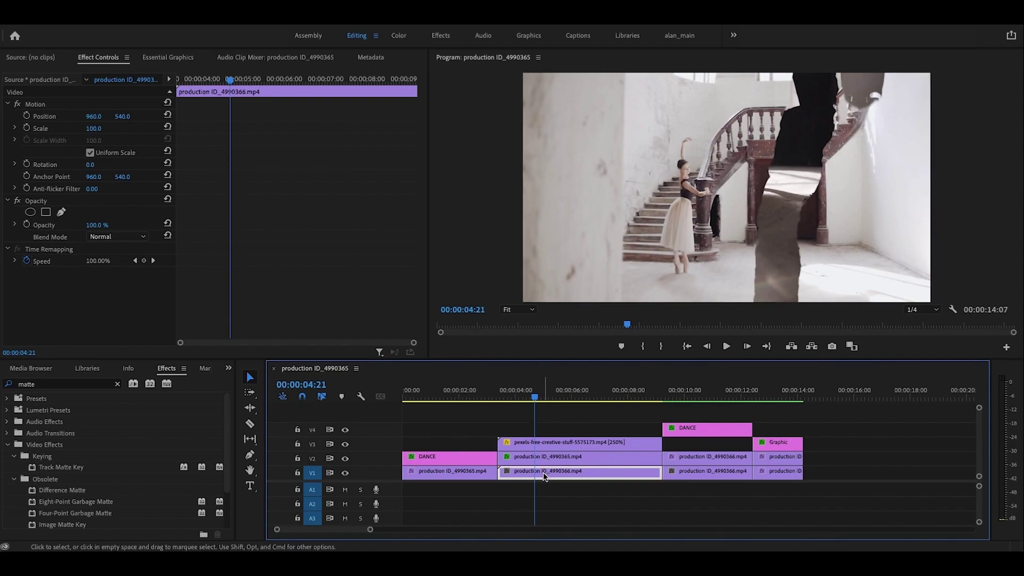
pyautogui.click(550, 458)
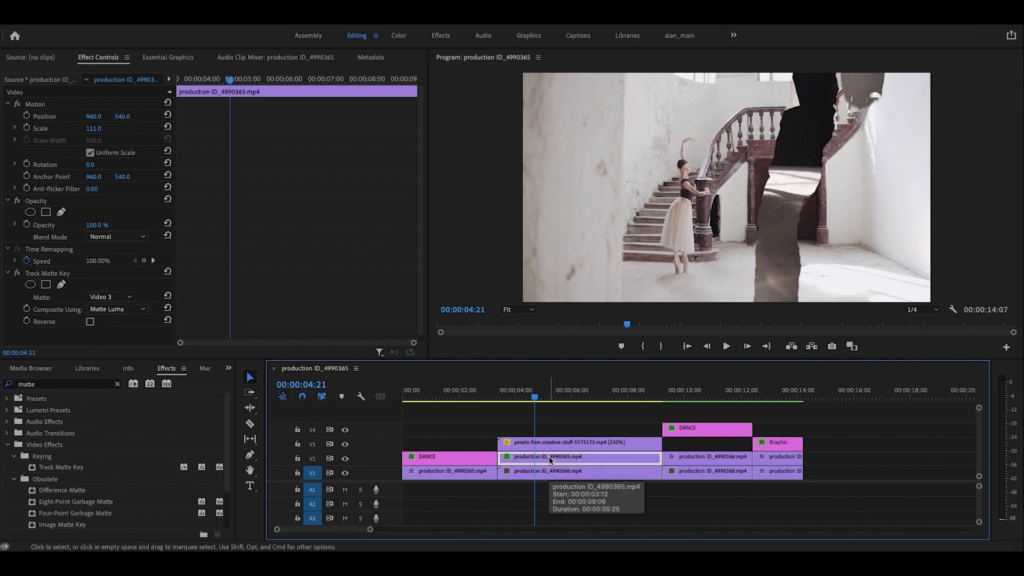
pyautogui.click(550, 446)
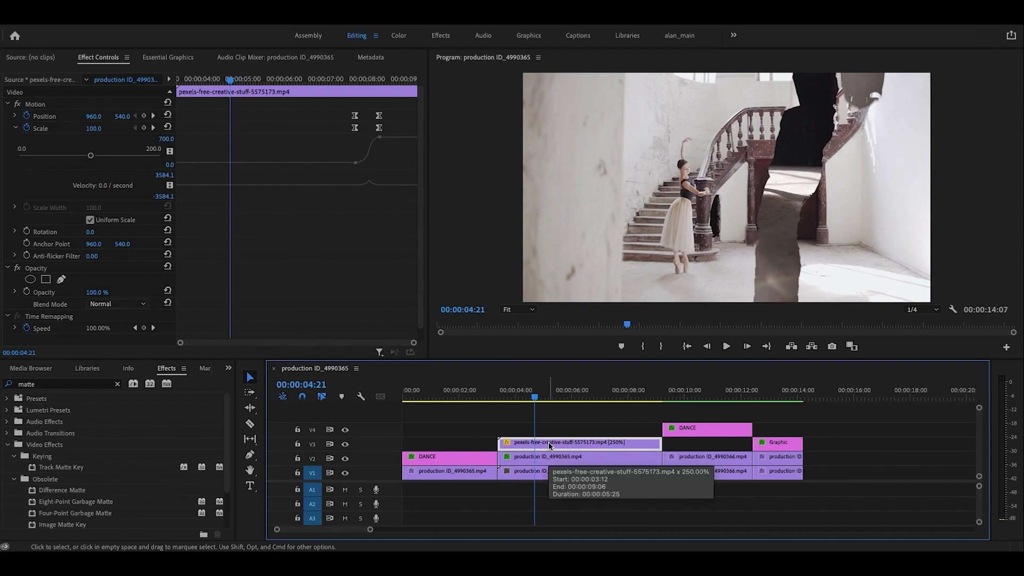
pyautogui.click(547, 475)
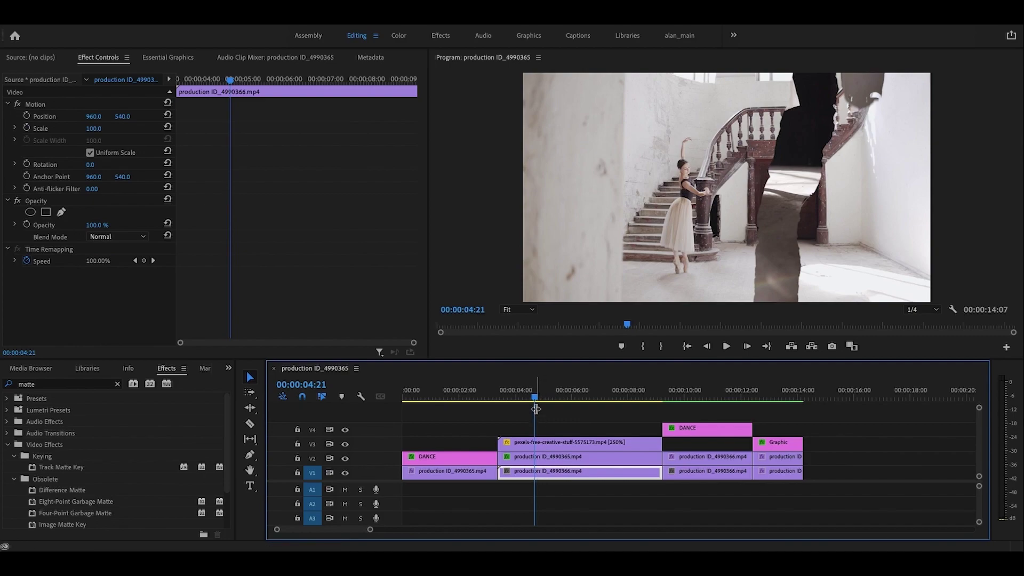
pyautogui.click(548, 457)
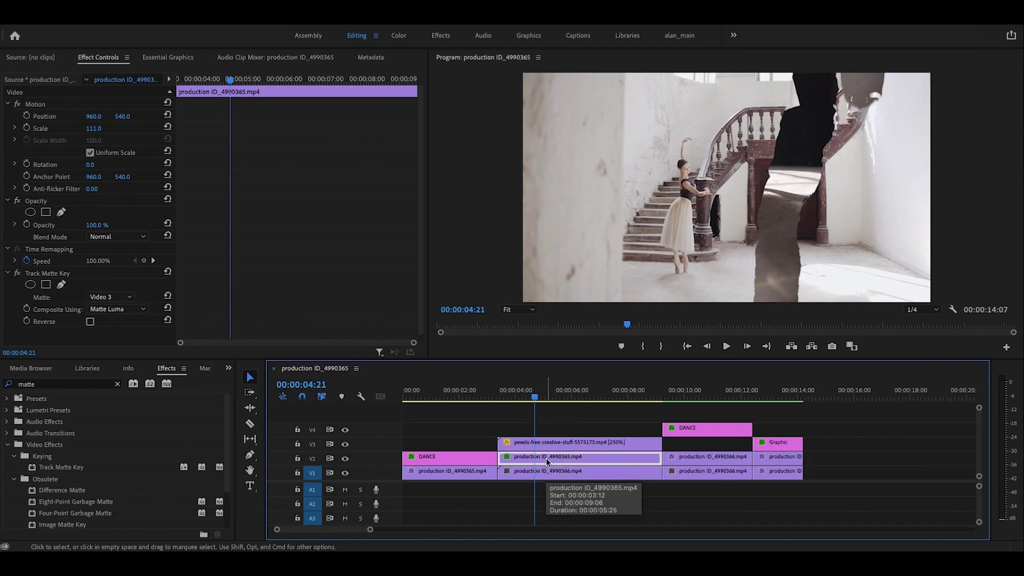
pyautogui.click(541, 443)
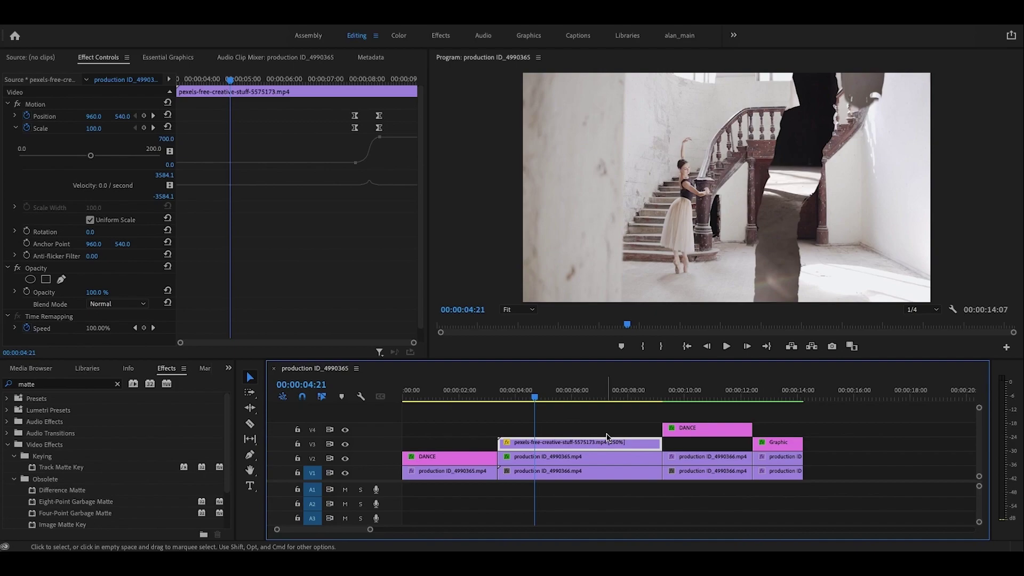
# - Hide tracks V1 and V2 and scrub through the paper-tear clip to examine its black and white areas
pyautogui.click(345, 458)
pyautogui.click(345, 473)
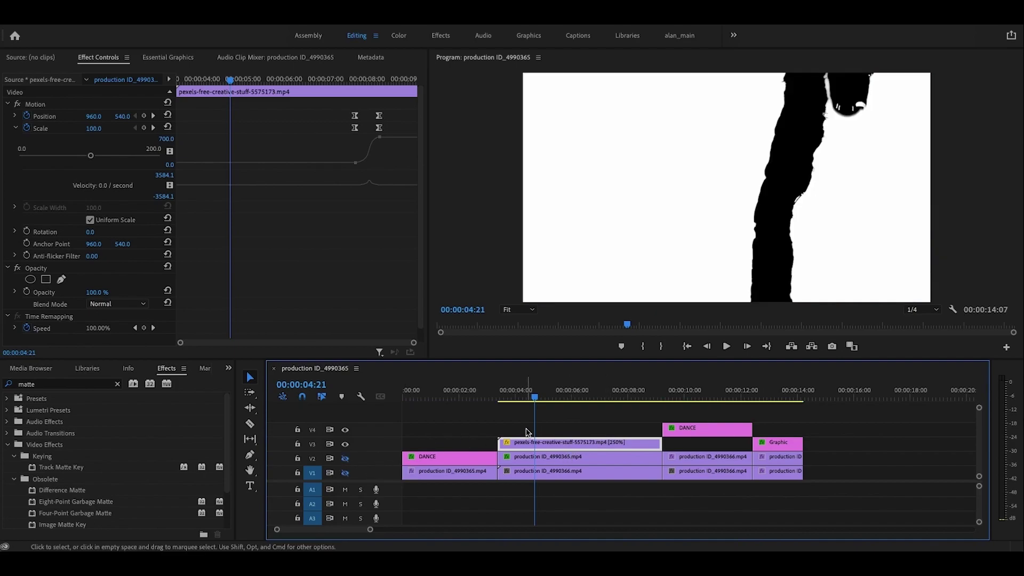
pyautogui.click(533, 399)
pyautogui.moveTo(533, 399); pyautogui.dragTo(603, 397)
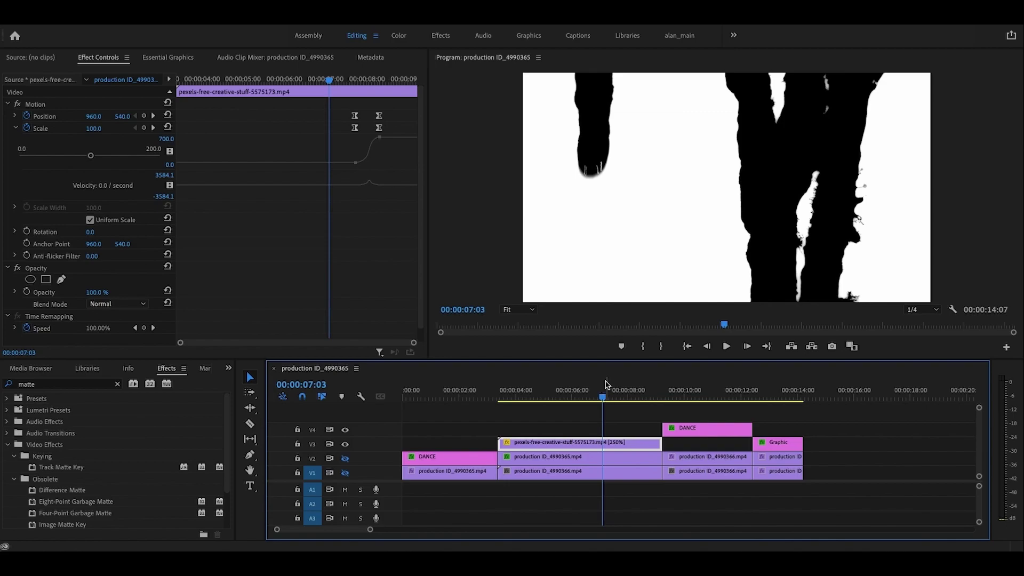
pyautogui.click(597, 398)
pyautogui.moveTo(598, 398); pyautogui.dragTo(556, 409)
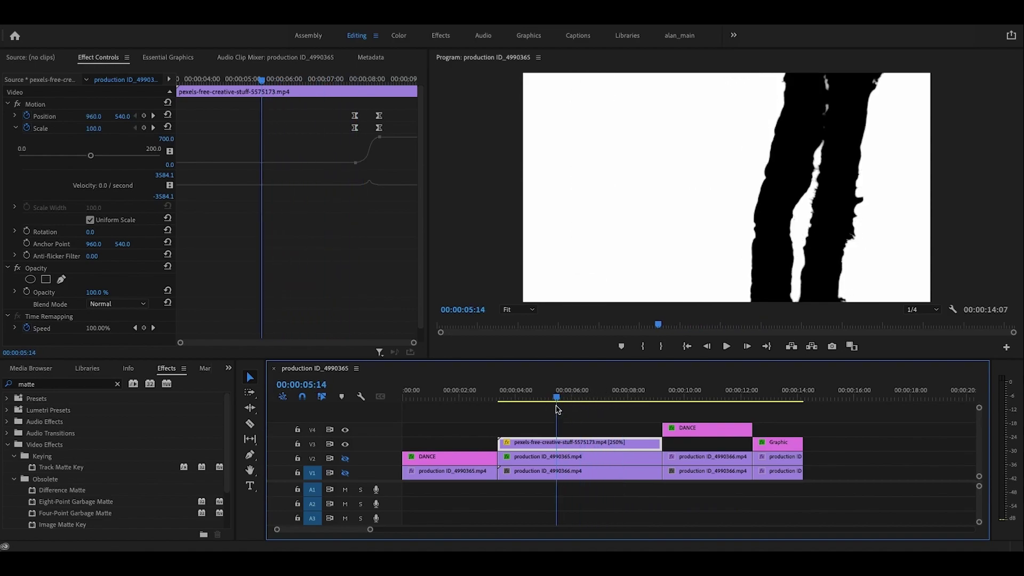
# - Show tracks V1 and V2 again and examine the Track Matte Key settings of the torn-paper section's V2 clip
pyautogui.click(540, 476)
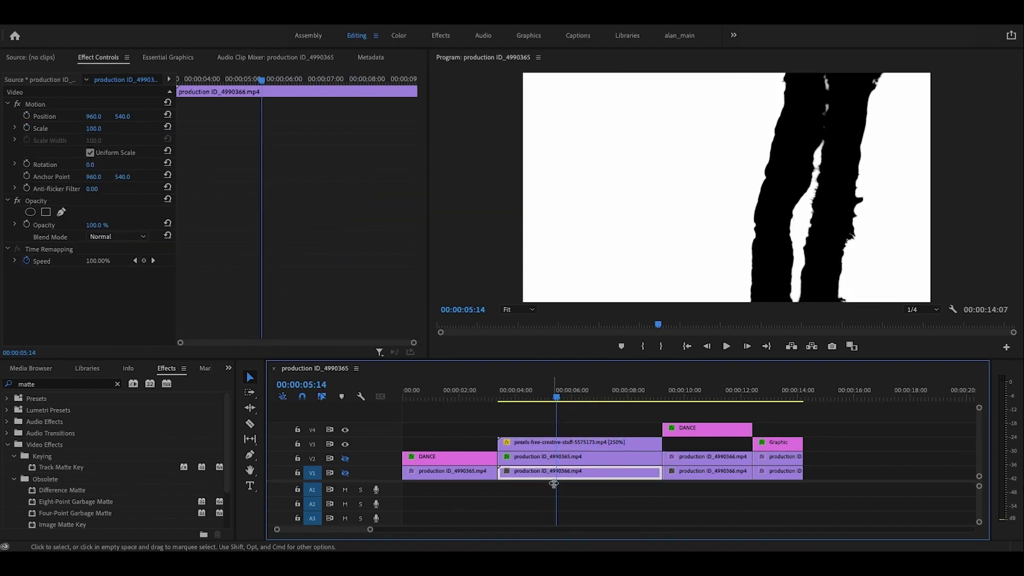
pyautogui.moveTo(556, 400)
pyautogui.mouseDown()
pyautogui.moveTo(512, 405)
pyautogui.moveTo(543, 401)
pyautogui.mouseUp()
pyautogui.click(345, 473)
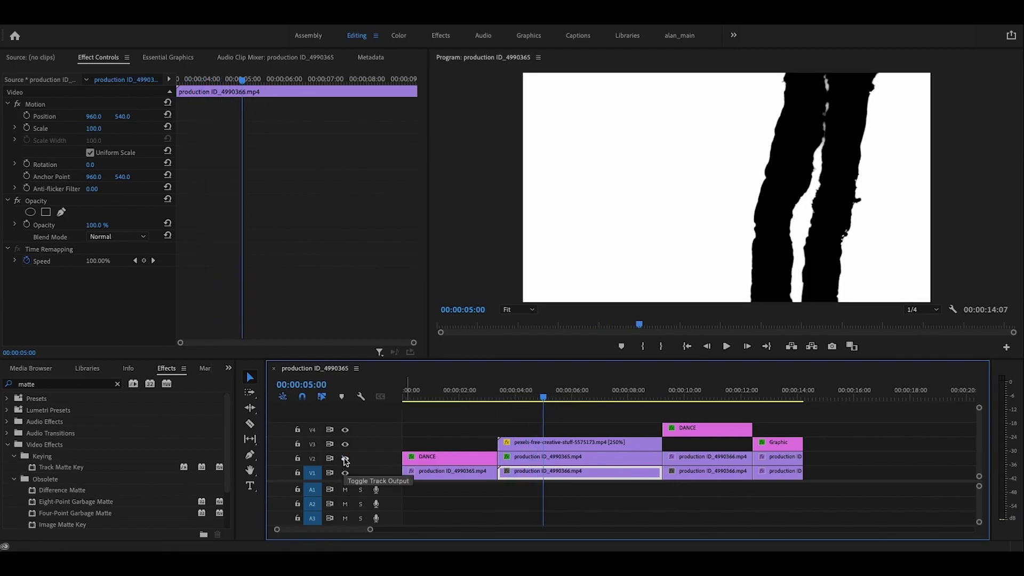
pyautogui.click(345, 459)
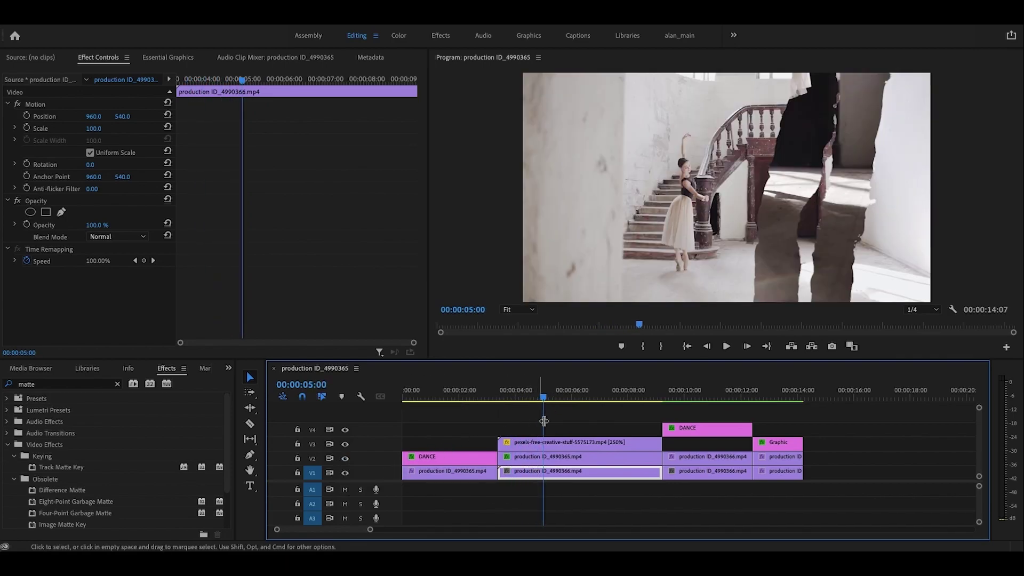
pyautogui.moveTo(542, 399)
pyautogui.mouseDown()
pyautogui.moveTo(507, 398)
pyautogui.moveTo(543, 400)
pyautogui.mouseUp()
pyautogui.click(524, 462)
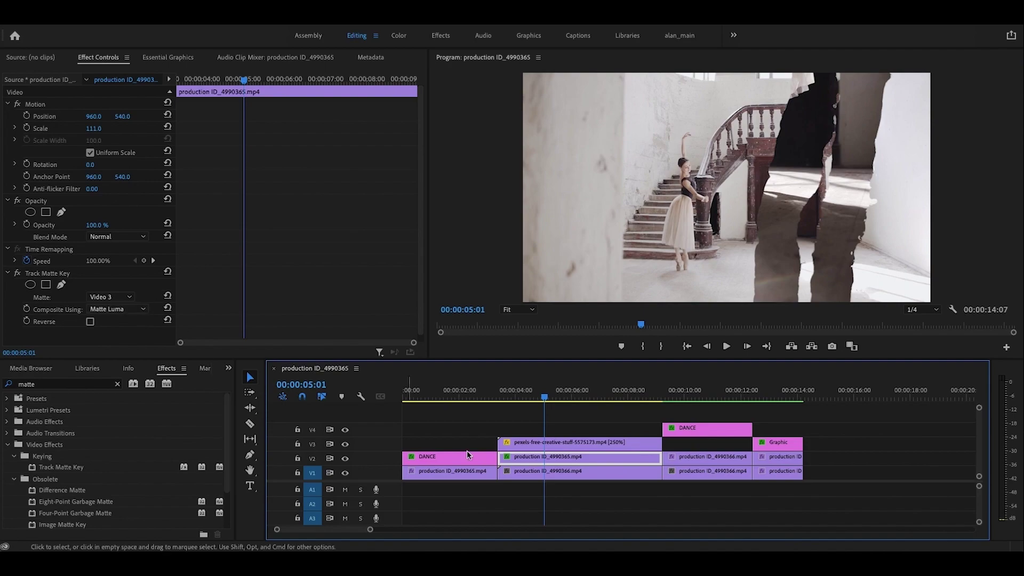
# - Compare the composites of the first DANCE title, the torn-paper section and the DANCE title over the ballet feet at 00:00:09:28
pyautogui.click(444, 408)
pyautogui.moveTo(443, 408); pyautogui.dragTo(421, 408)
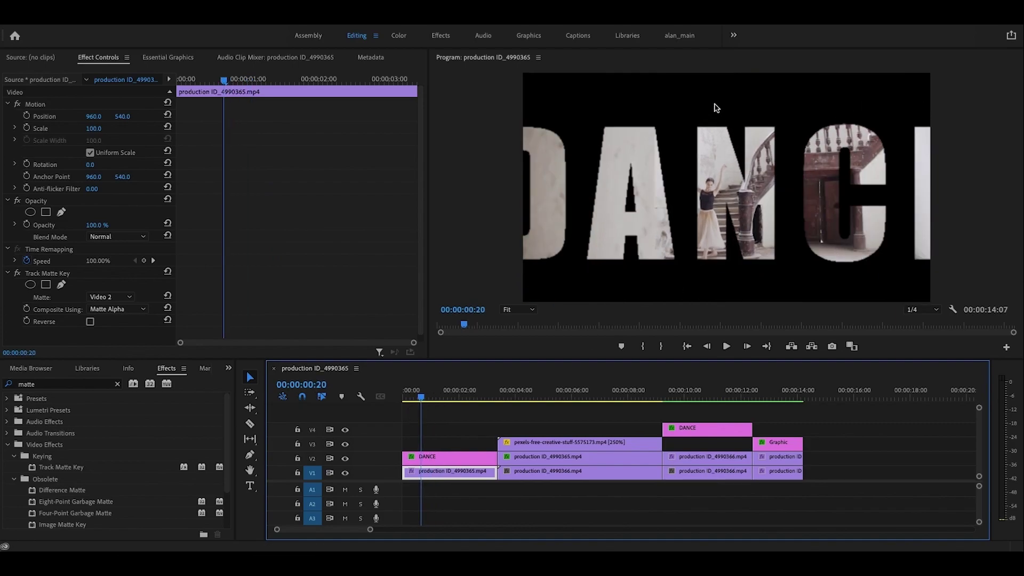
pyautogui.moveTo(421, 411); pyautogui.dragTo(546, 424)
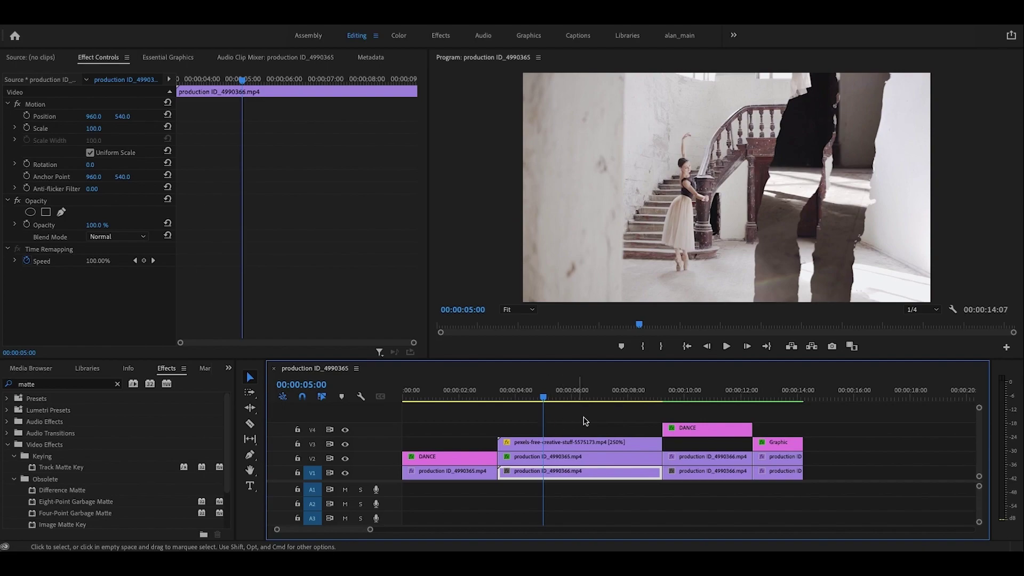
pyautogui.moveTo(545, 401); pyautogui.dragTo(683, 401)
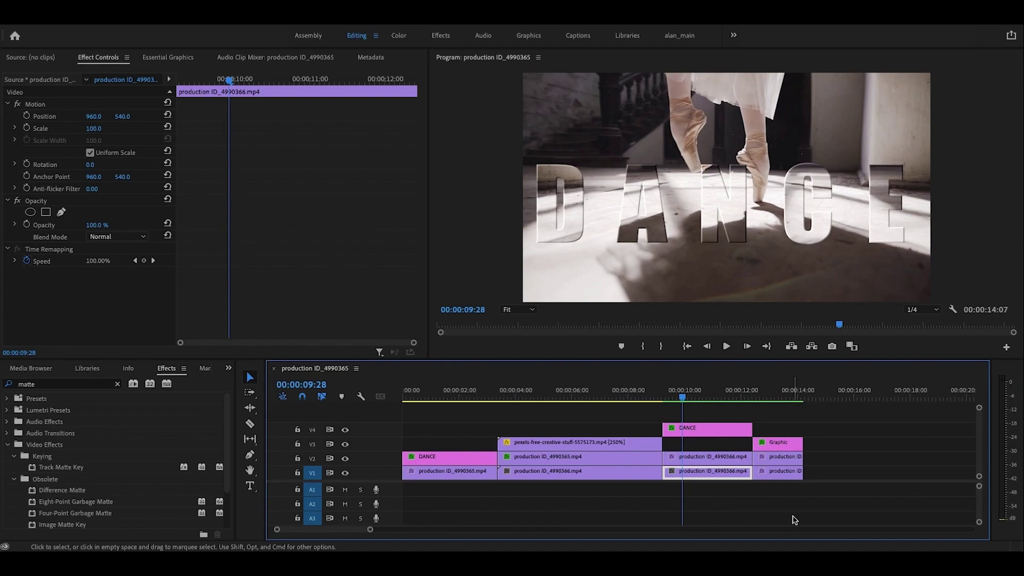
# - Isolate the second DANCE title on V4 by hiding tracks V1 and V2
pyautogui.click(696, 431)
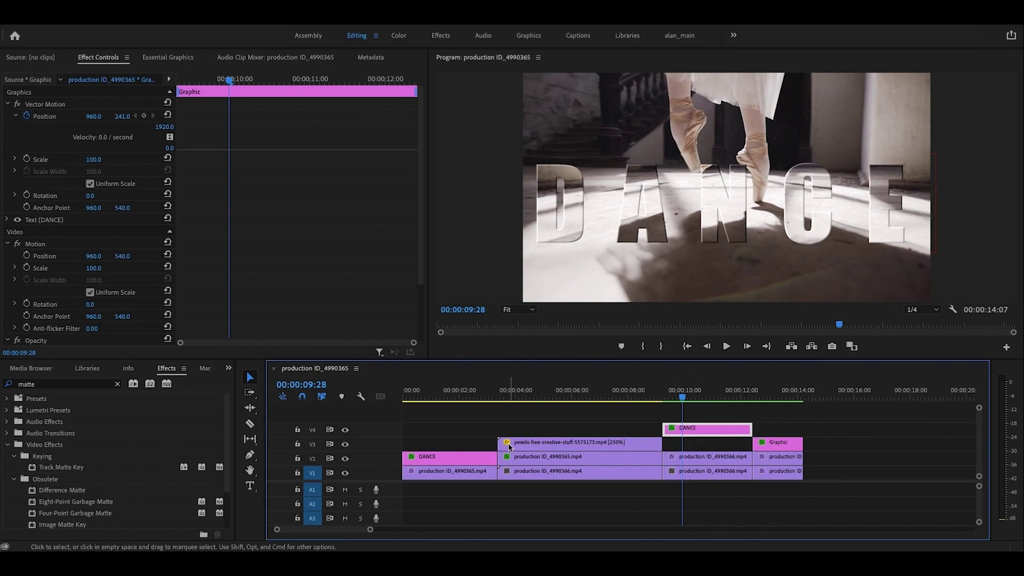
pyautogui.click(345, 458)
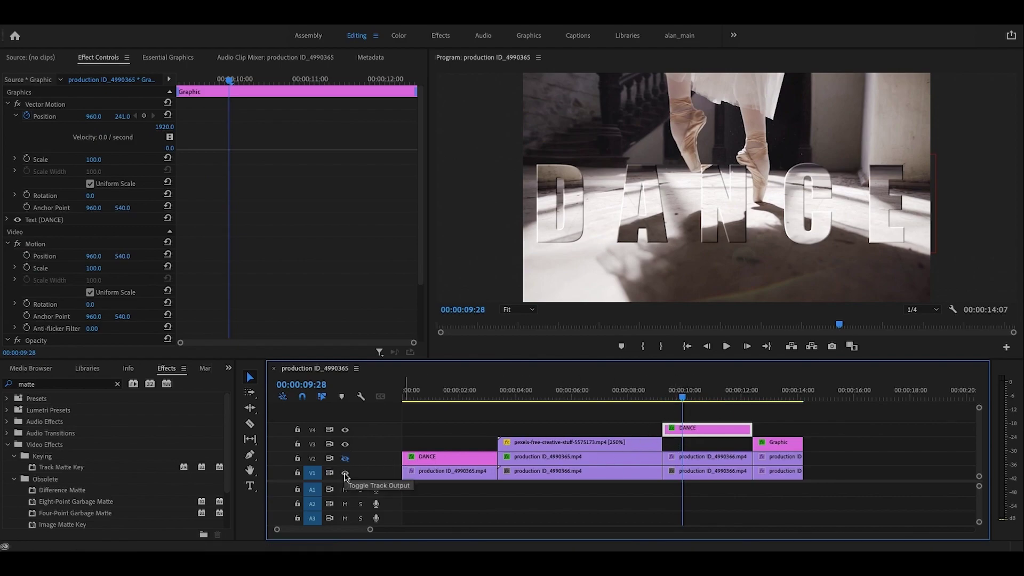
pyautogui.click(345, 474)
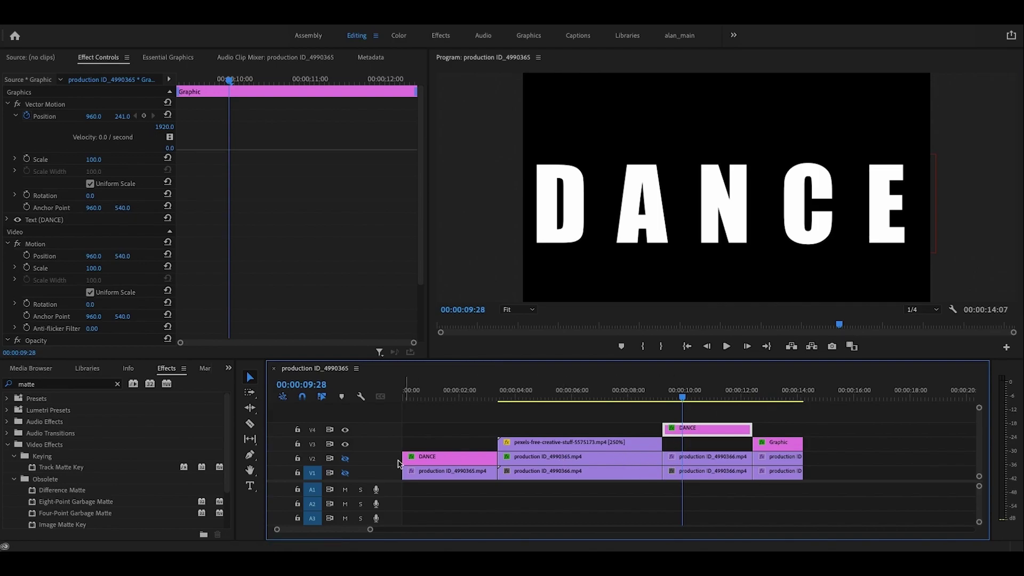
# - Show track V2, hide track V4 and scrub the matted V2 ballet-feet clip to 00:00:10:01
pyautogui.click(345, 459)
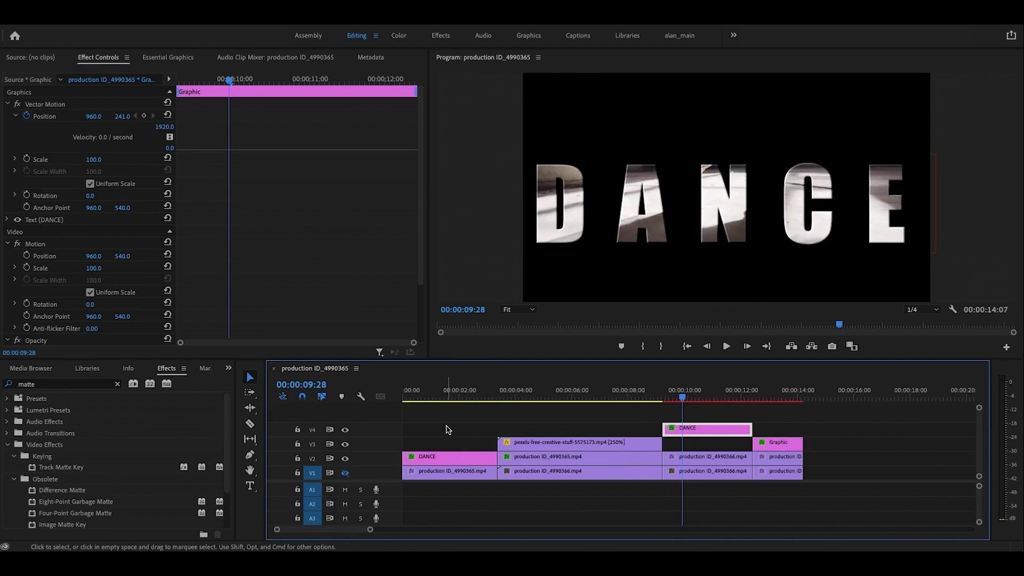
pyautogui.click(346, 430)
pyautogui.click(695, 461)
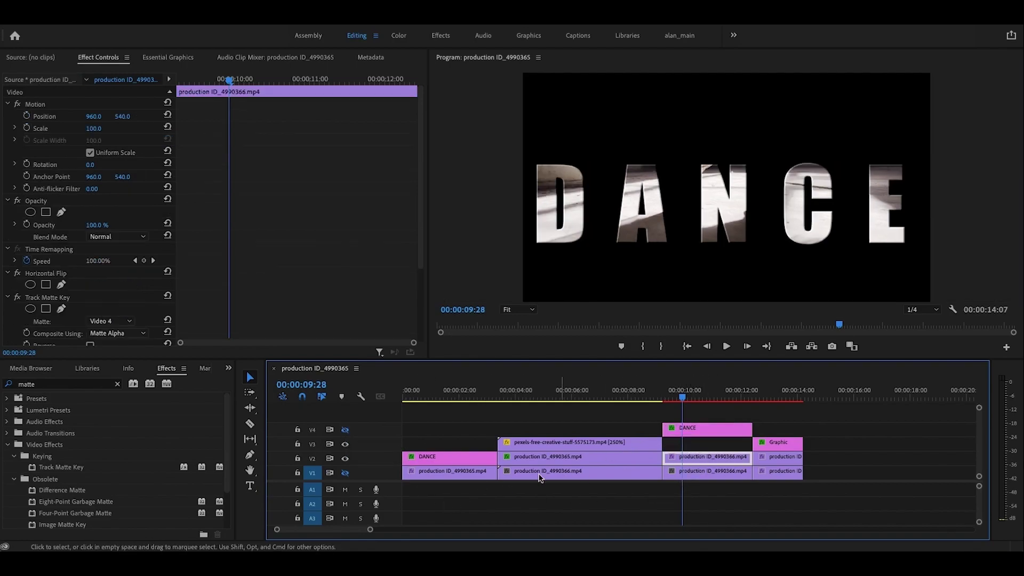
pyautogui.moveTo(683, 398)
pyautogui.mouseDown()
pyautogui.moveTo(673, 399)
pyautogui.moveTo(686, 401)
pyautogui.mouseUp()
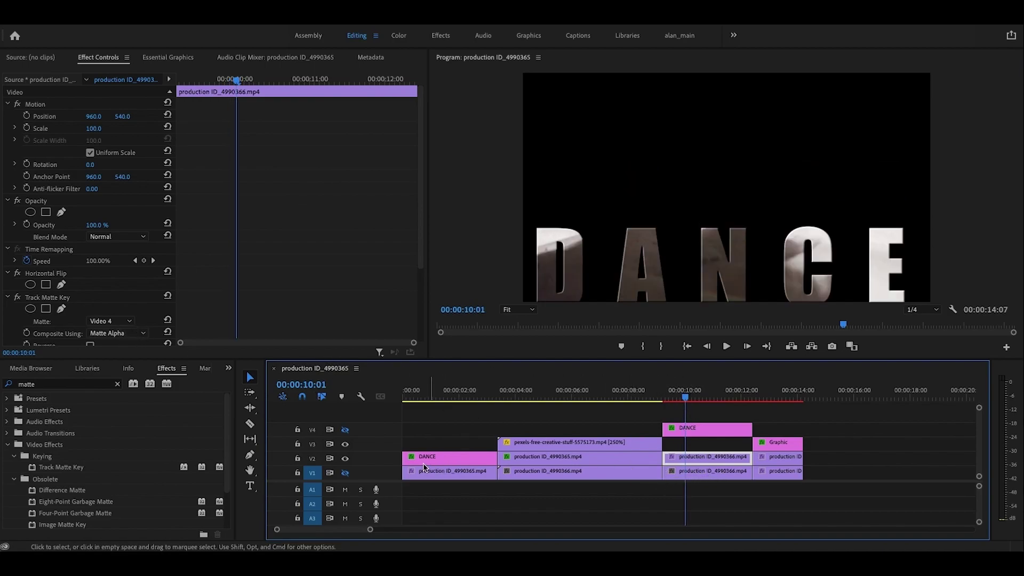
# - Hide track V2, show track V1 and compare the effects of the V1 and V2 clips below the second DANCE title at 00:00:09:28
pyautogui.click(345, 458)
pyautogui.click(345, 472)
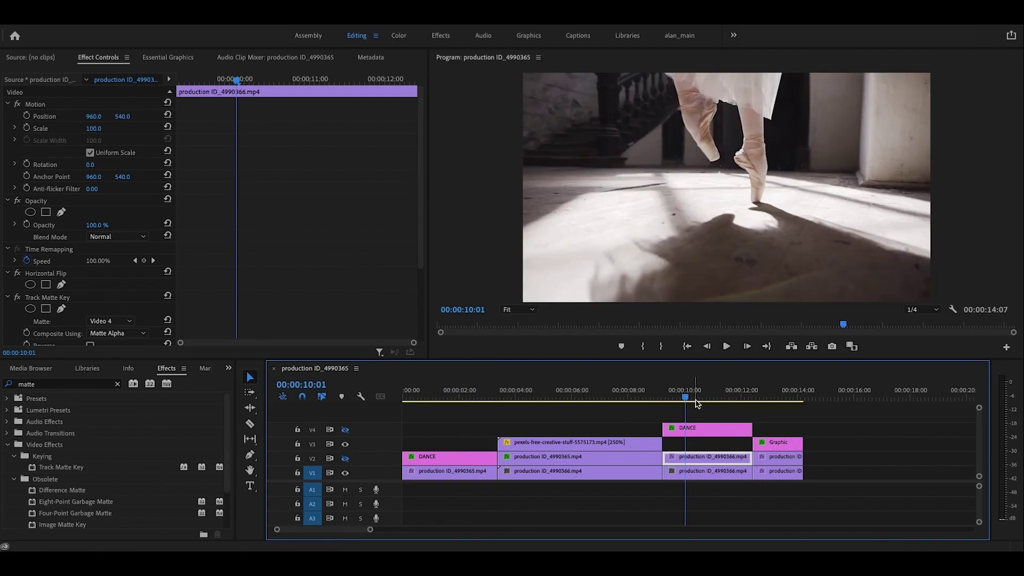
pyautogui.moveTo(693, 401); pyautogui.dragTo(682, 401)
pyautogui.click(693, 472)
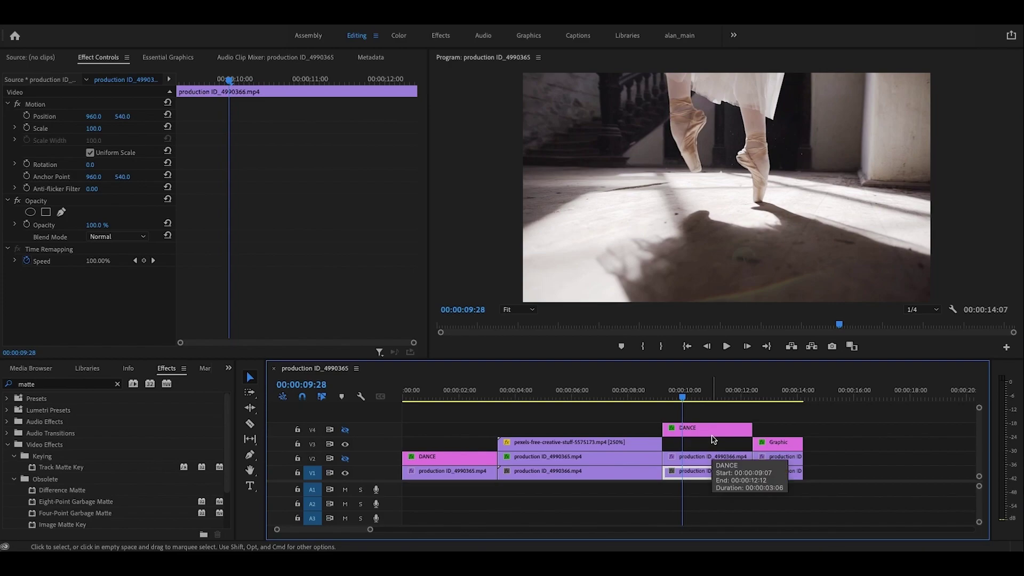
pyautogui.click(689, 458)
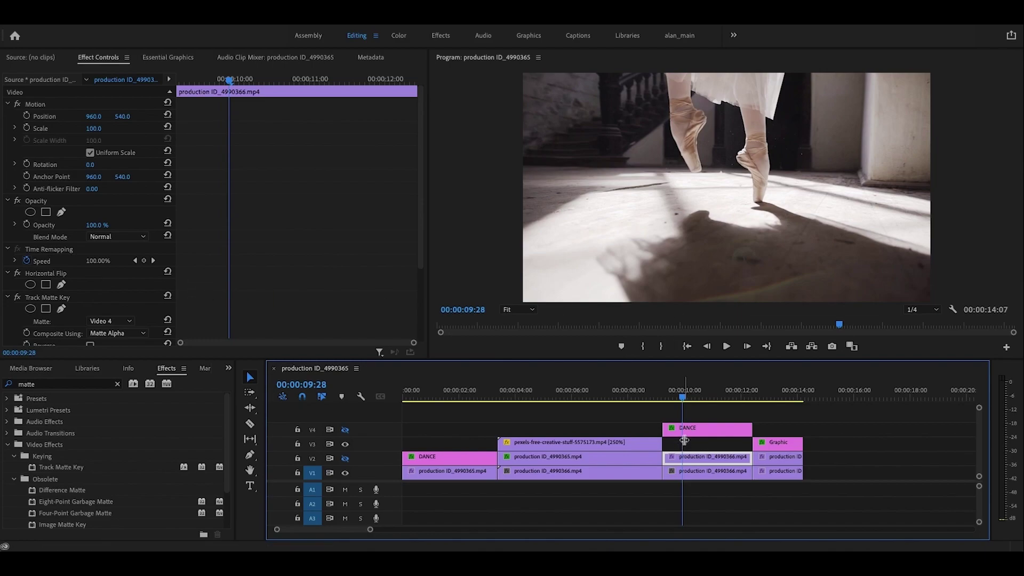
# - Show tracks V2 and V4 and examine the V2 clip's Track Matte Key and Bevel Alpha settings at 00:00:10:18
pyautogui.click(345, 430)
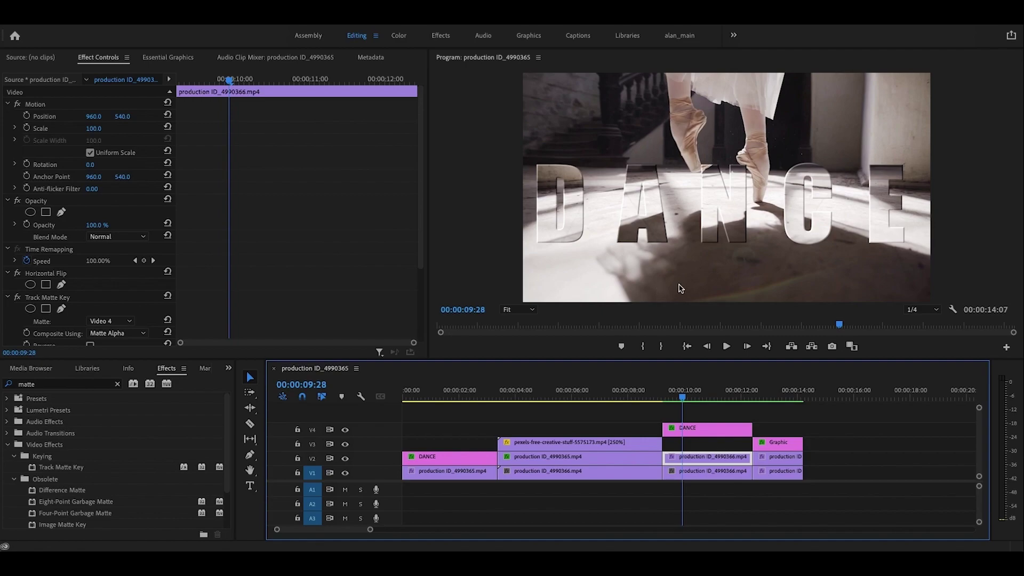
pyautogui.moveTo(682, 397)
pyautogui.mouseDown()
pyautogui.moveTo(673, 403)
pyautogui.moveTo(711, 408)
pyautogui.moveTo(696, 408)
pyautogui.mouseUp()
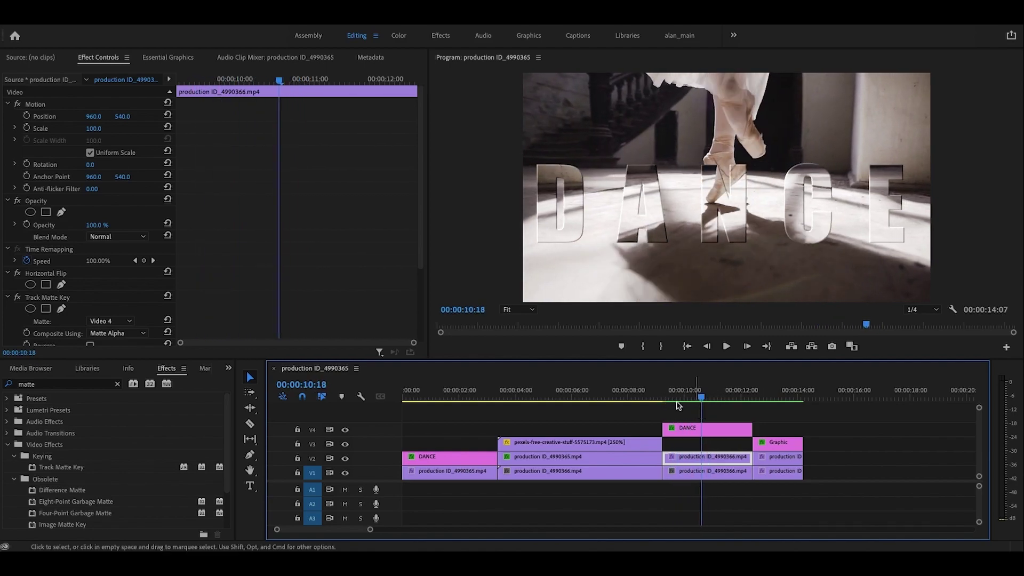
pyautogui.scroll(-2, 184, 319)
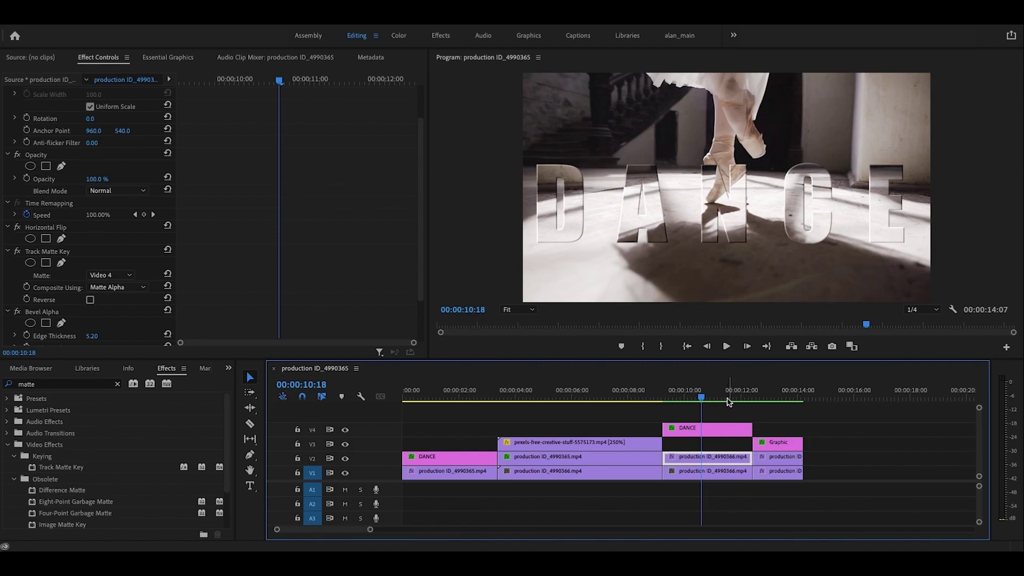
# - Isolate the V3 Graphic of the last section at 00:00:13:10 by hiding tracks V1 and V2, and inspect its settings
pyautogui.moveTo(703, 399); pyautogui.dragTo(780, 412)
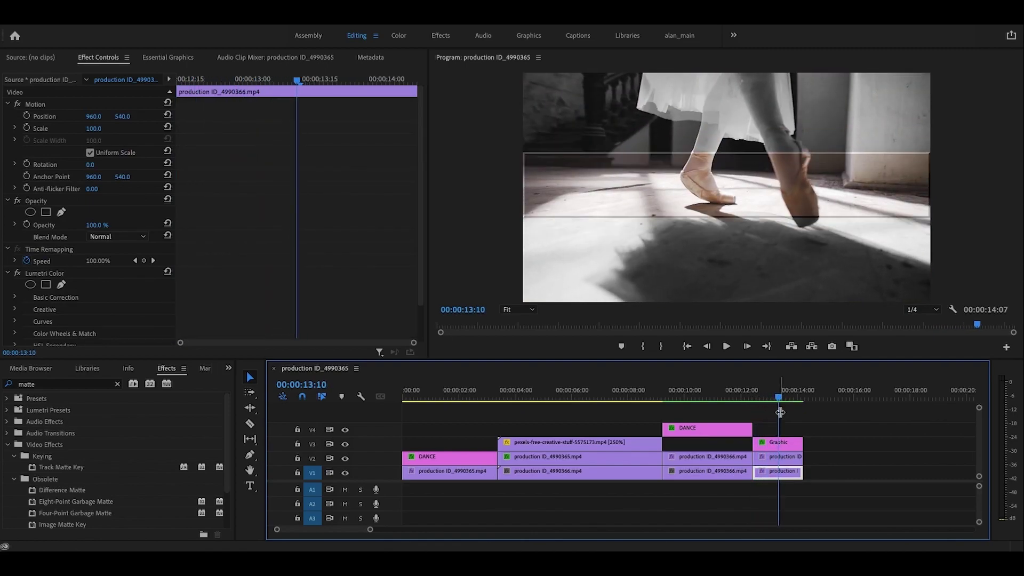
pyautogui.click(346, 473)
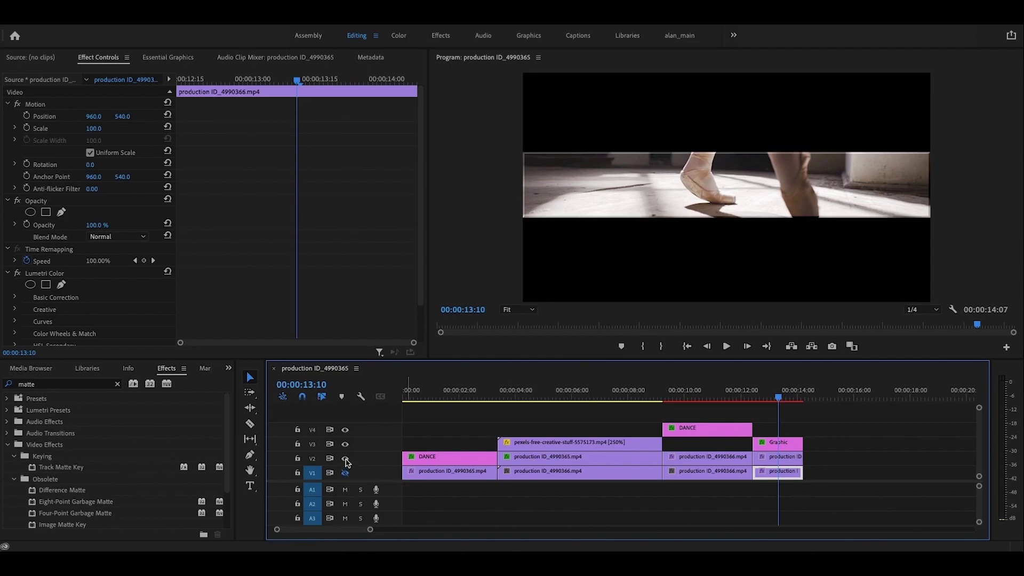
pyautogui.click(346, 459)
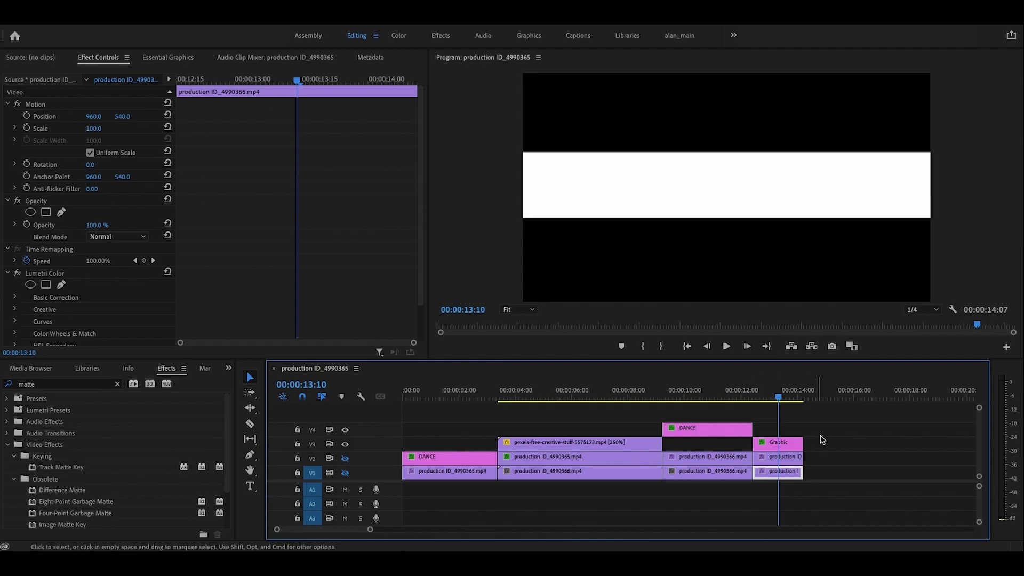
pyautogui.click(783, 443)
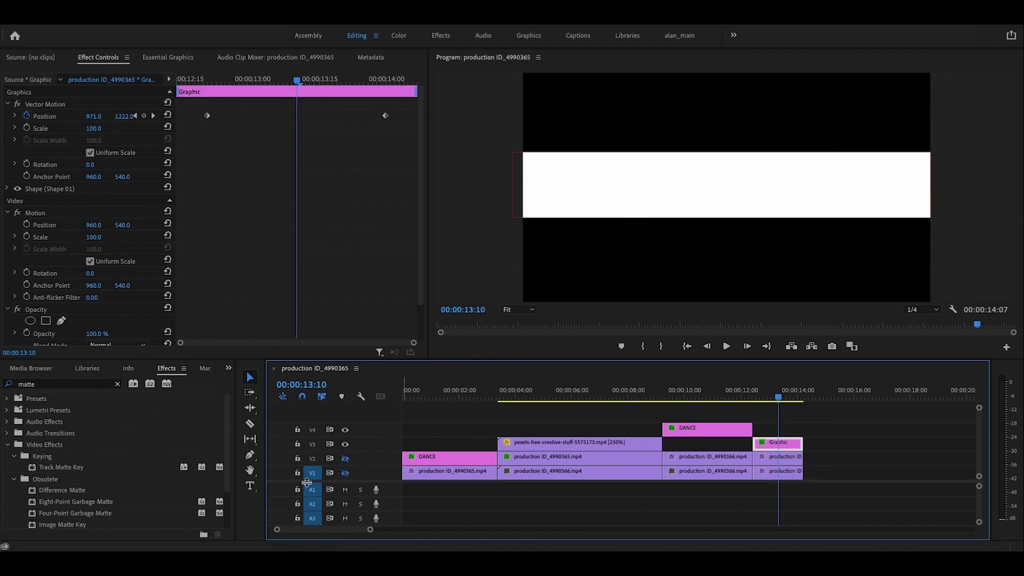
# - Look through the shape-drawing tools, return to the Selection tool and scrub the white band graphic to 00:00:13:08
pyautogui.click(250, 455)
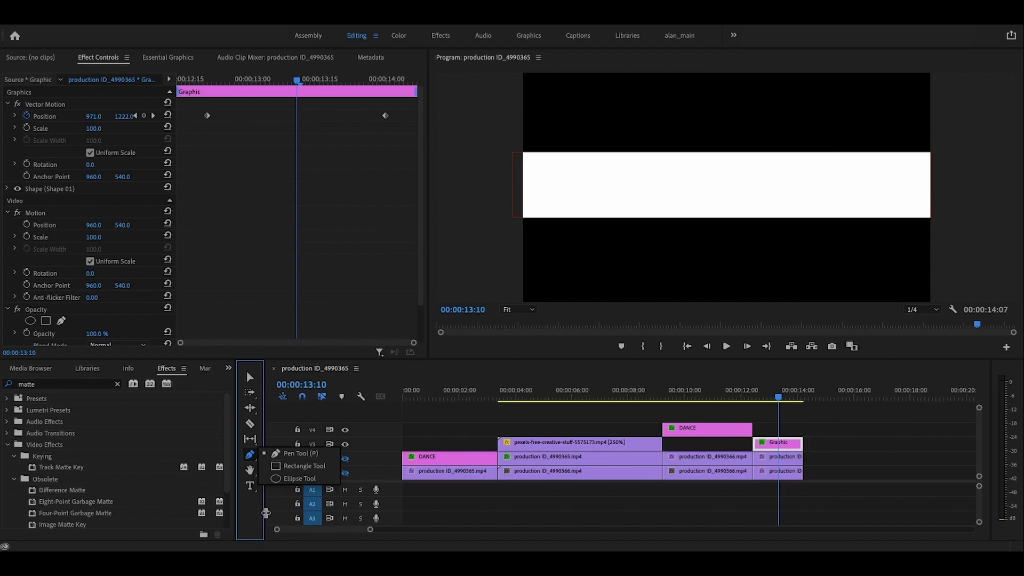
pyautogui.click(778, 446)
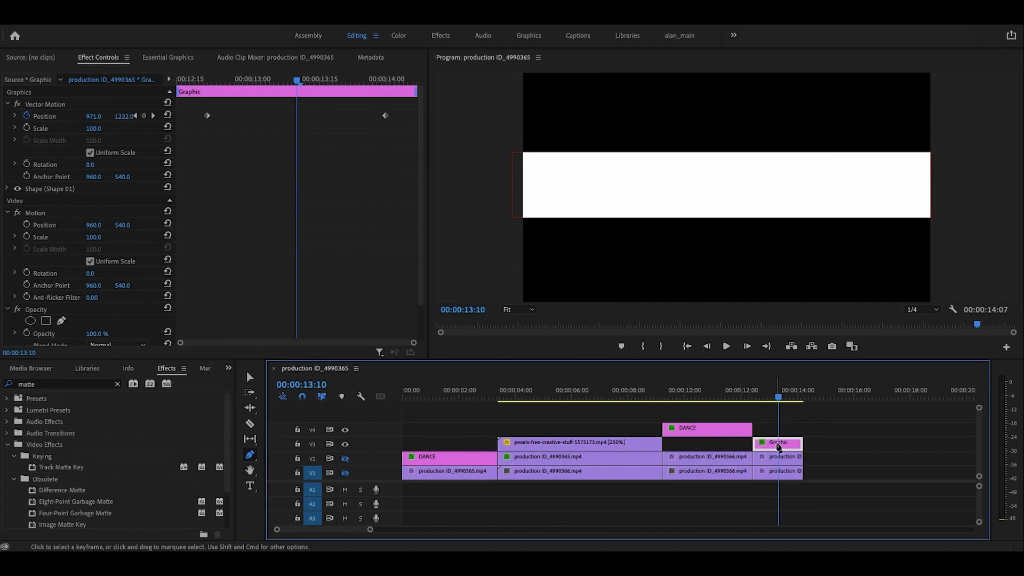
pyautogui.press('v')
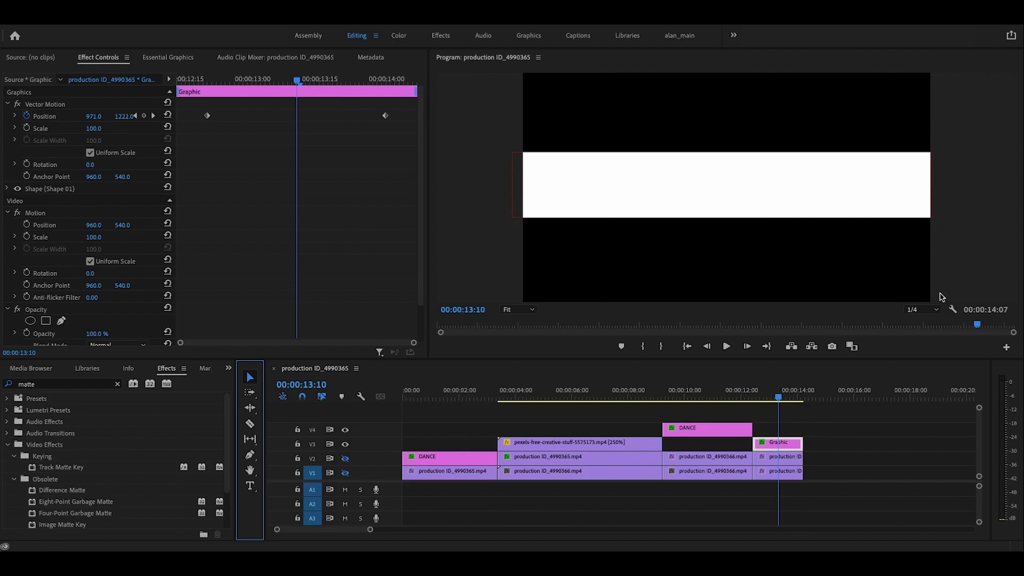
pyautogui.moveTo(778, 397); pyautogui.dragTo(776, 398)
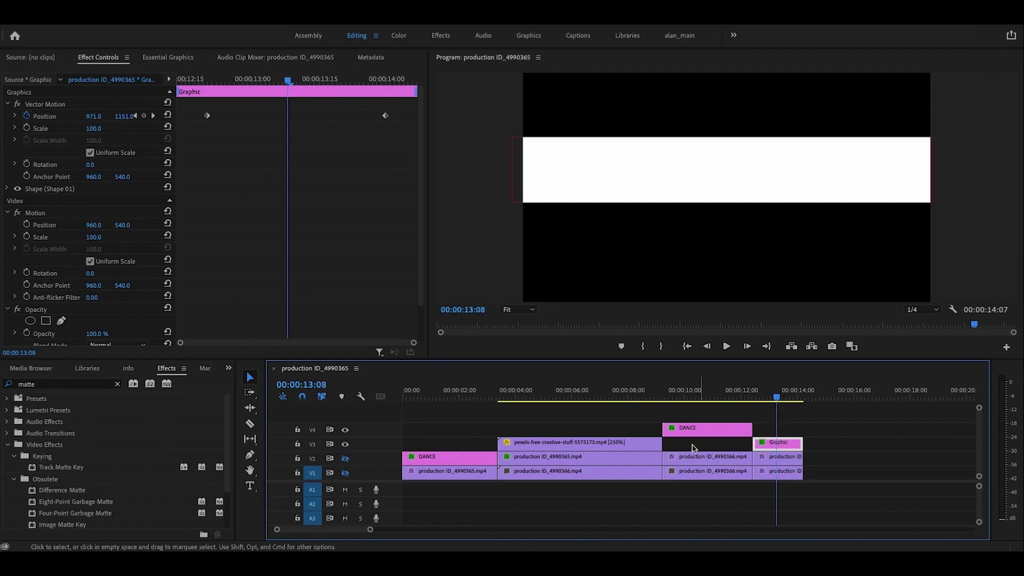
# - Switch track V3 off and on, show V2 and scrub the matted band footage of the last section to 00:00:13:12
pyautogui.click(344, 445)
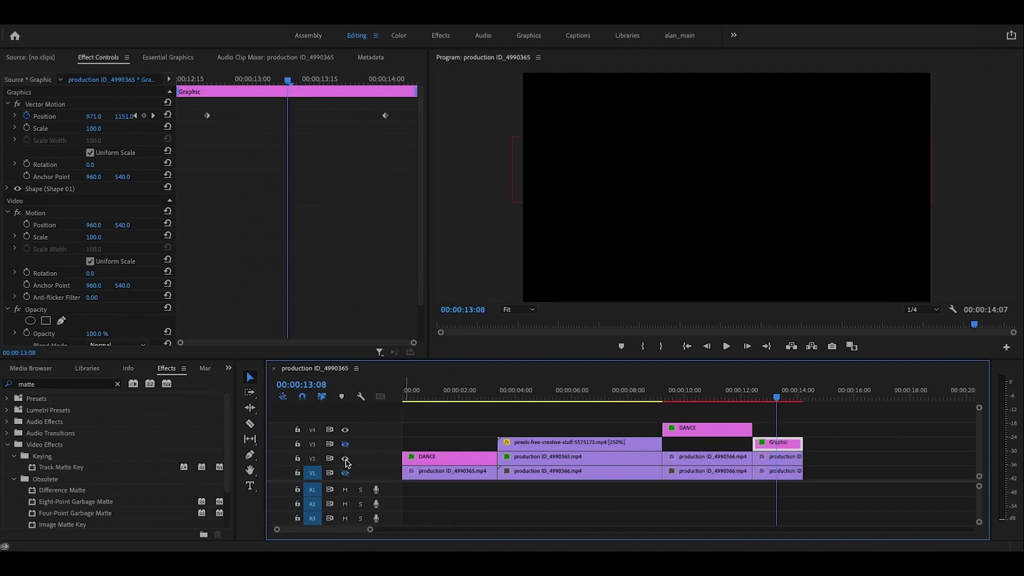
pyautogui.moveTo(776, 399)
pyautogui.mouseDown()
pyautogui.moveTo(788, 400)
pyautogui.moveTo(766, 401)
pyautogui.mouseUp()
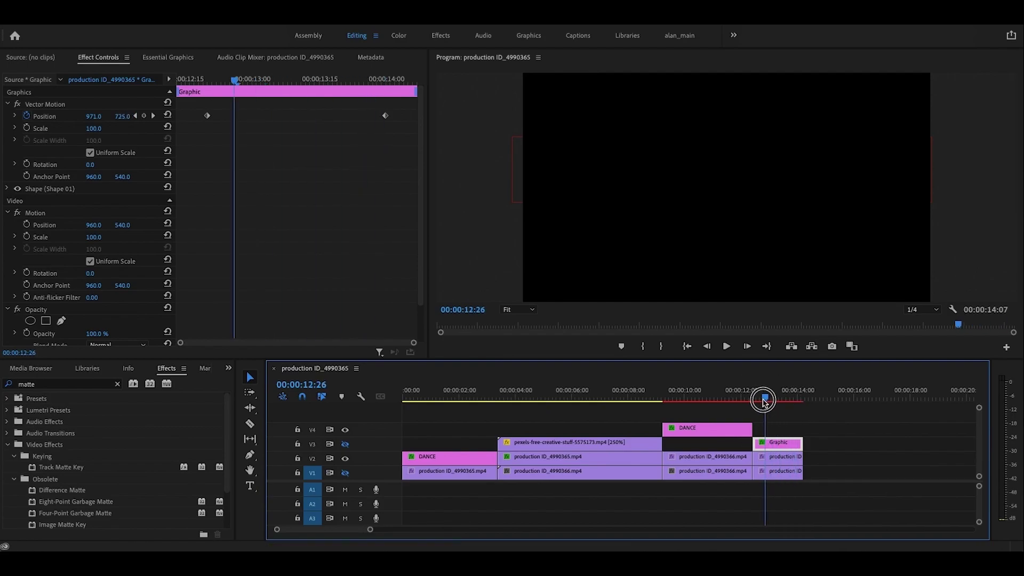
pyautogui.click(346, 457)
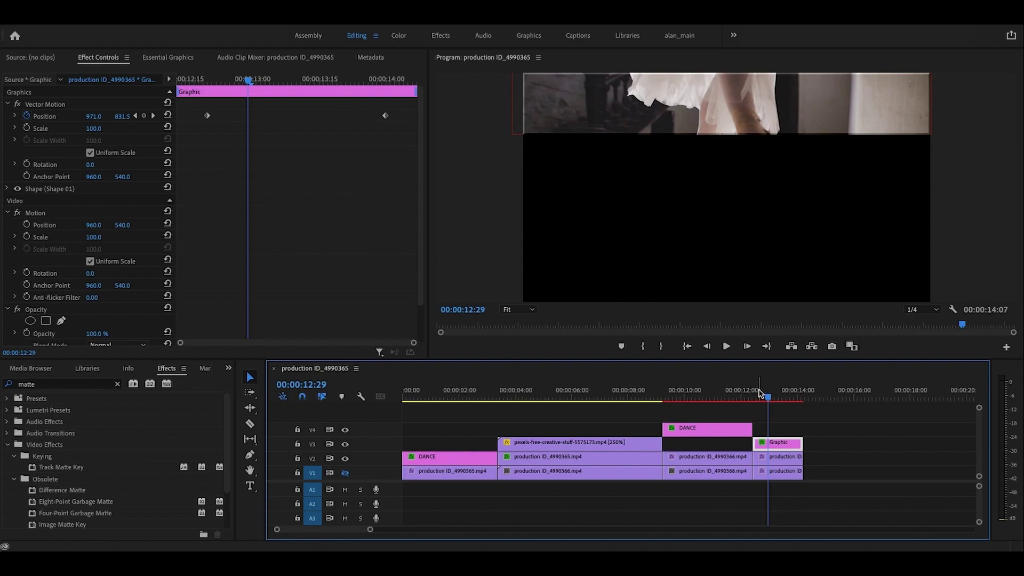
pyautogui.click(771, 399)
pyautogui.moveTo(771, 399); pyautogui.dragTo(783, 405)
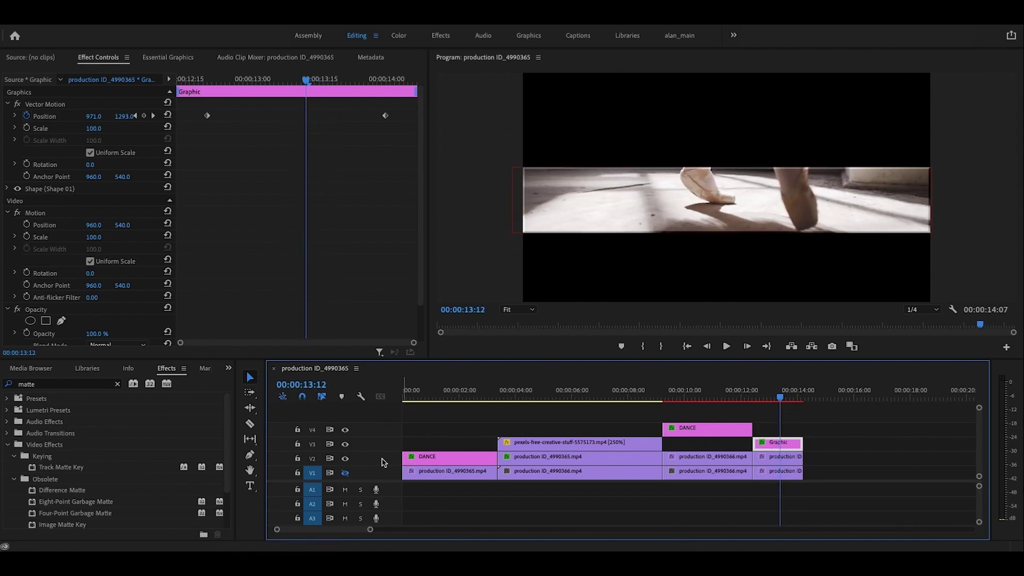
# - Hide track V2, show V1 and scrub the white band over the black-and-white clip to 00:00:13:09
pyautogui.click(345, 458)
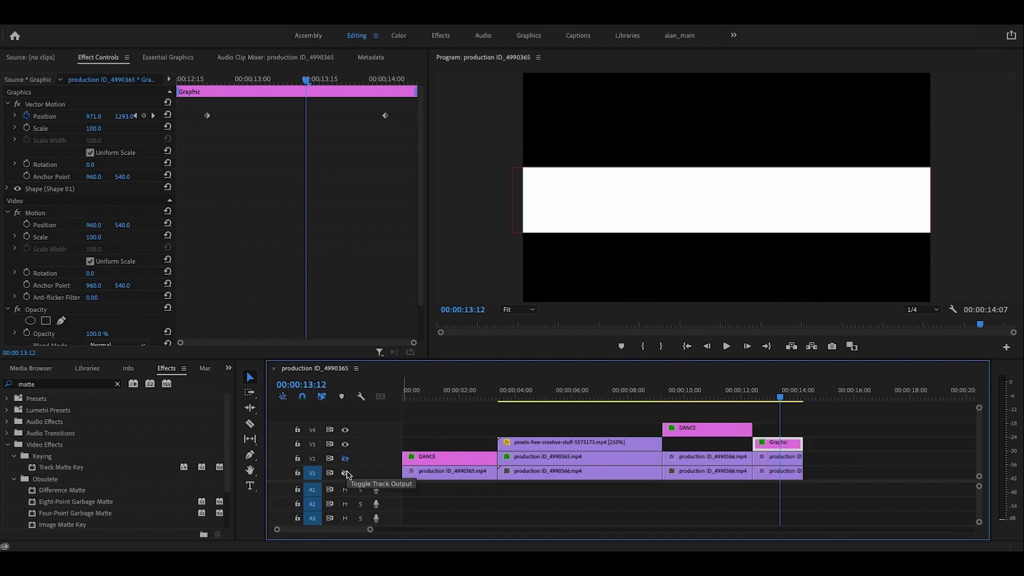
pyautogui.click(345, 474)
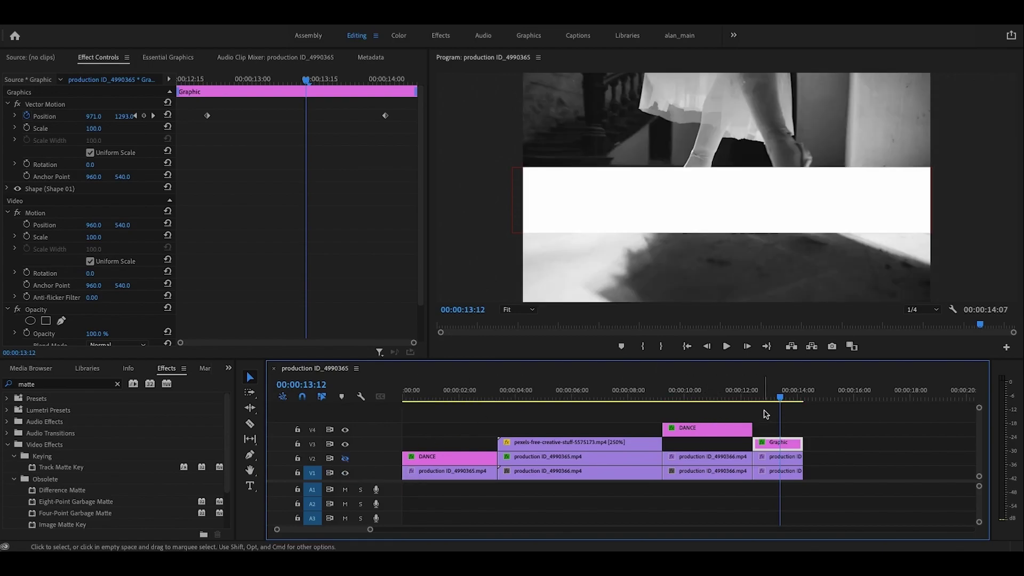
pyautogui.moveTo(781, 400)
pyautogui.mouseDown()
pyautogui.moveTo(760, 398)
pyautogui.moveTo(778, 401)
pyautogui.mouseUp()
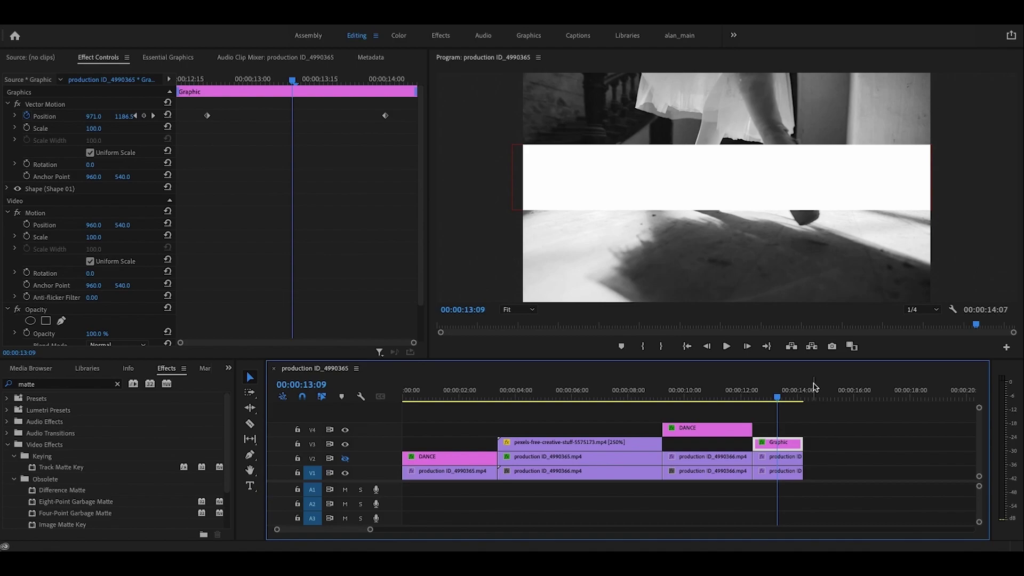
# - Show track V2 again and scrub the complete band composite of the last section to 00:00:13:07
pyautogui.click(345, 458)
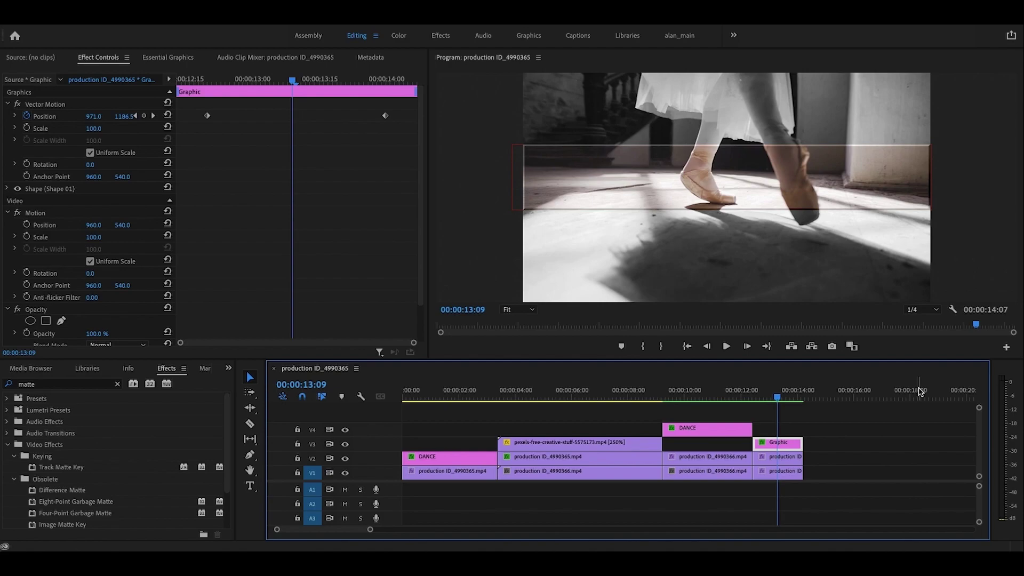
pyautogui.click(770, 397)
pyautogui.moveTo(770, 397)
pyautogui.mouseDown()
pyautogui.moveTo(788, 400)
pyautogui.moveTo(779, 400)
pyautogui.mouseUp()
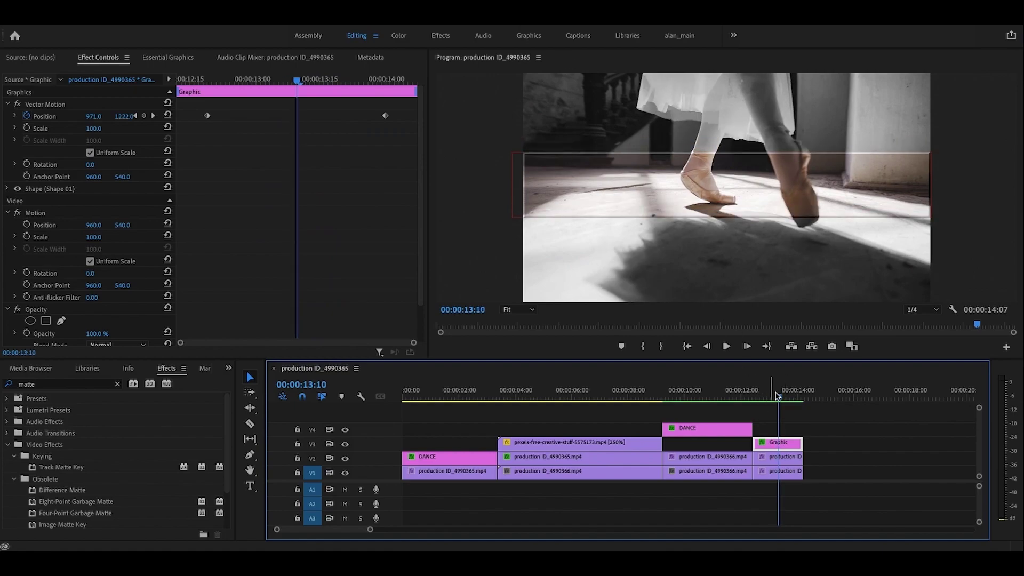
pyautogui.moveTo(774, 404)
pyautogui.mouseDown()
pyautogui.moveTo(766, 402)
pyautogui.moveTo(790, 404)
pyautogui.moveTo(776, 404)
pyautogui.mouseUp()
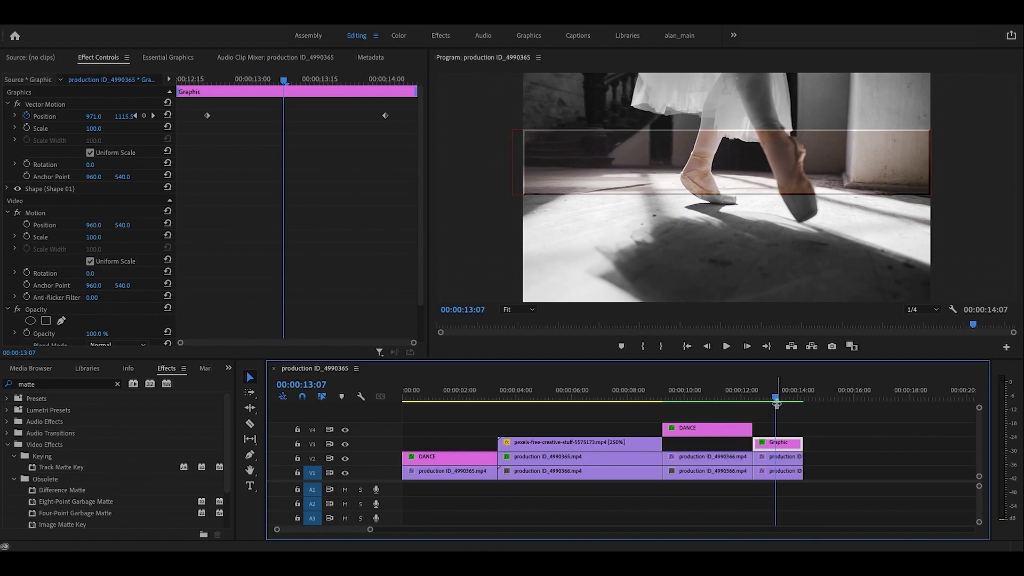
# - Examine the Lumetri Color effect of the last section's V1 clip and the Track Matte Key, Lumetri Color and Bevel Edges effects of its V2 clip
pyautogui.press('d')
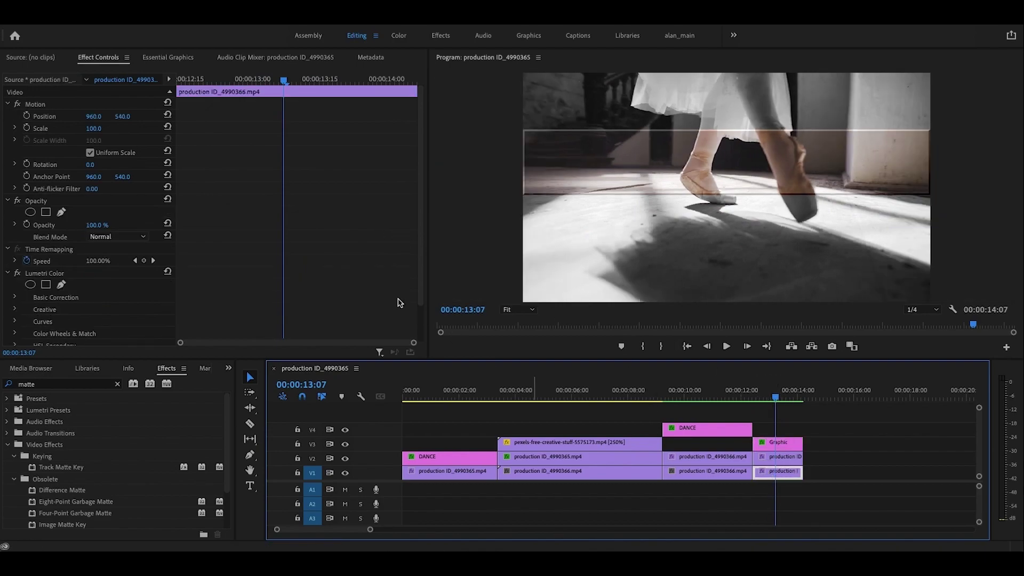
pyautogui.scroll(-2, 251, 288)
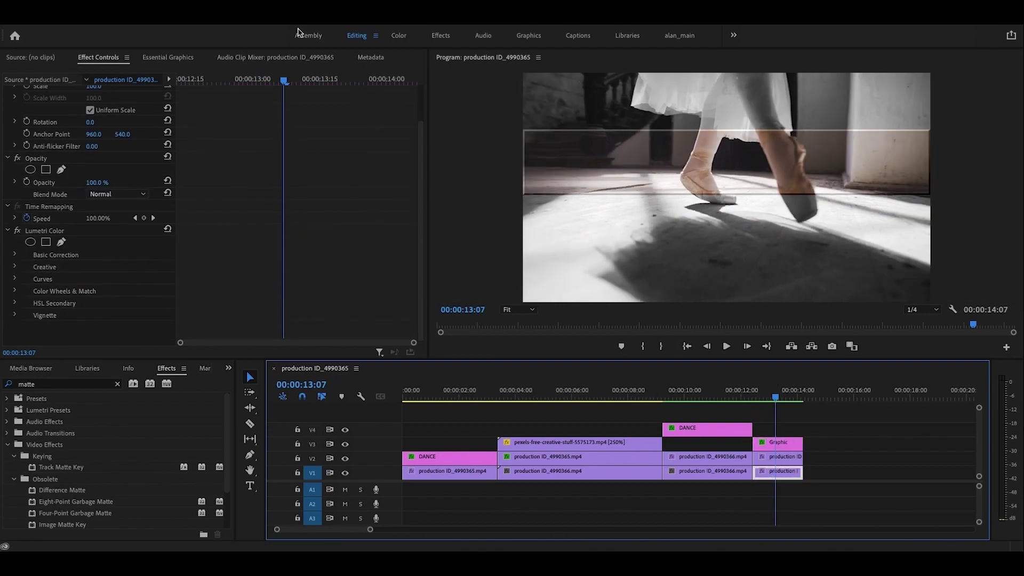
pyautogui.click(764, 460)
pyautogui.scroll(-5, 152, 256)
pyautogui.scroll(2, 108, 259)
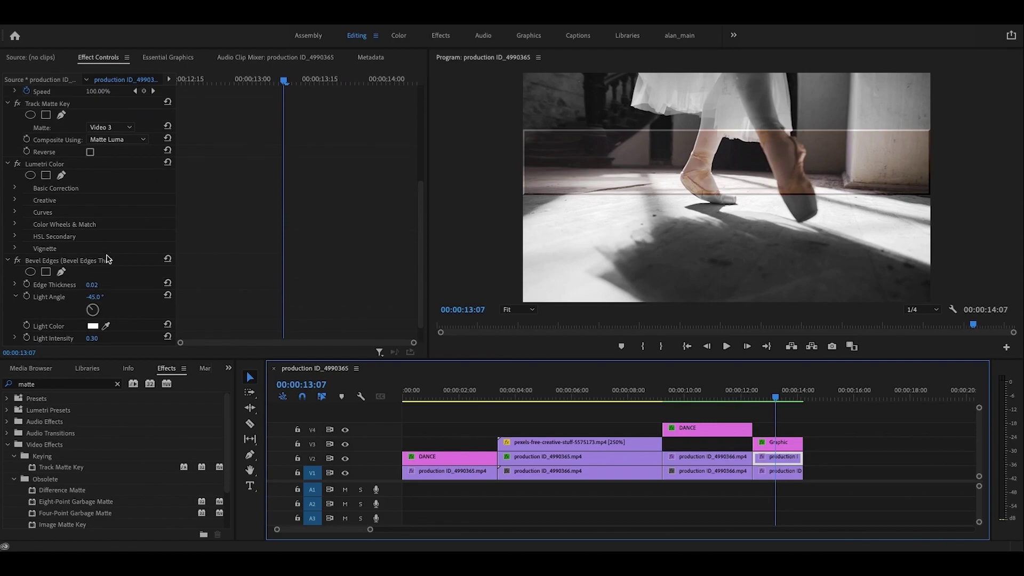
# - Try reversing the Track Matte Key on the last section's V2 clip, and turn Reverse off again
pyautogui.scroll(1, 107, 259)
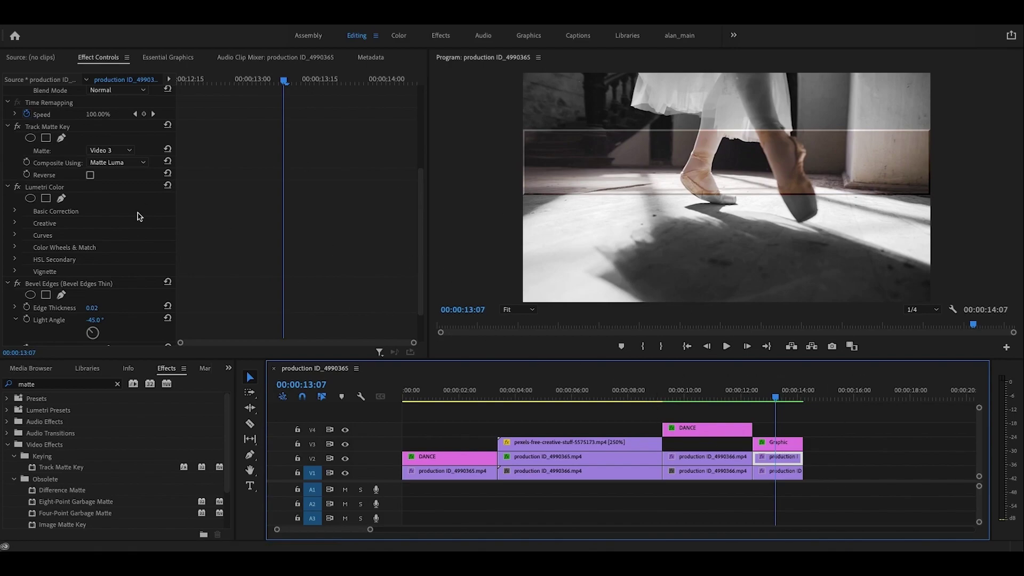
pyautogui.click(90, 176)
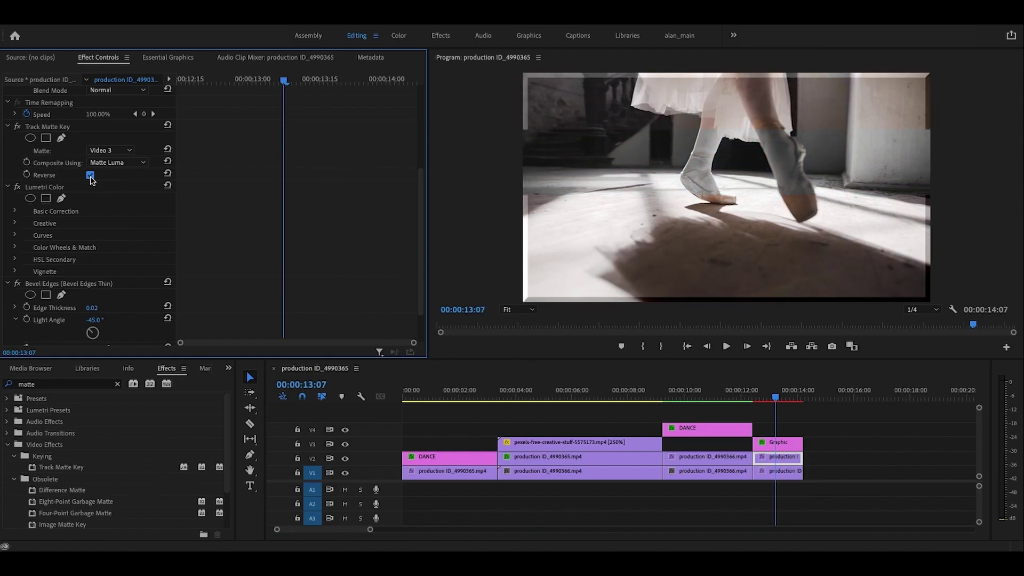
pyautogui.click(90, 177)
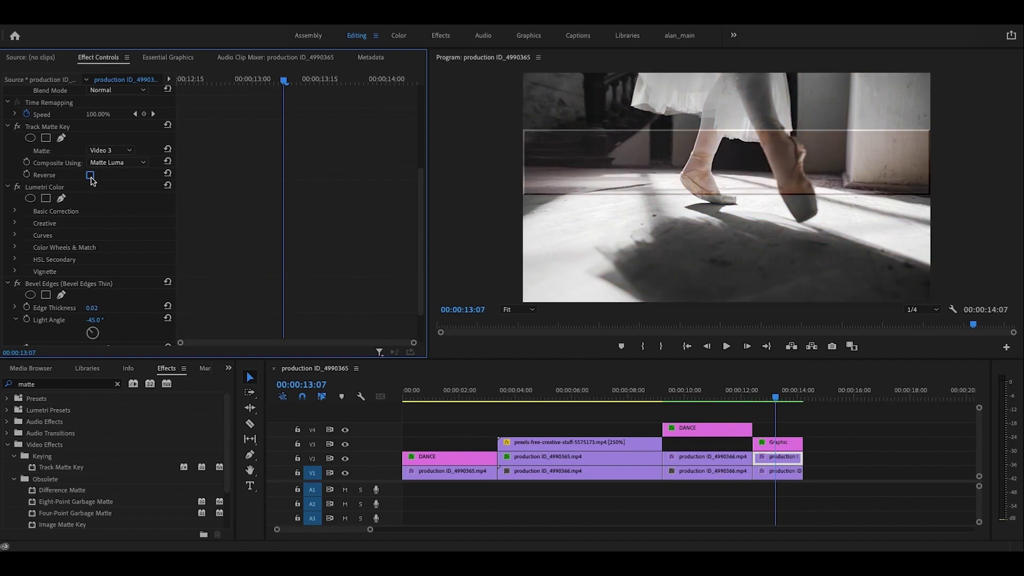
# - Revisit the first DANCE title and the torn-paper section at 00:00:04:28, and review its V3 paper clip and the V2 clip's Track Matte Key settings
pyautogui.moveTo(776, 397); pyautogui.dragTo(409, 404)
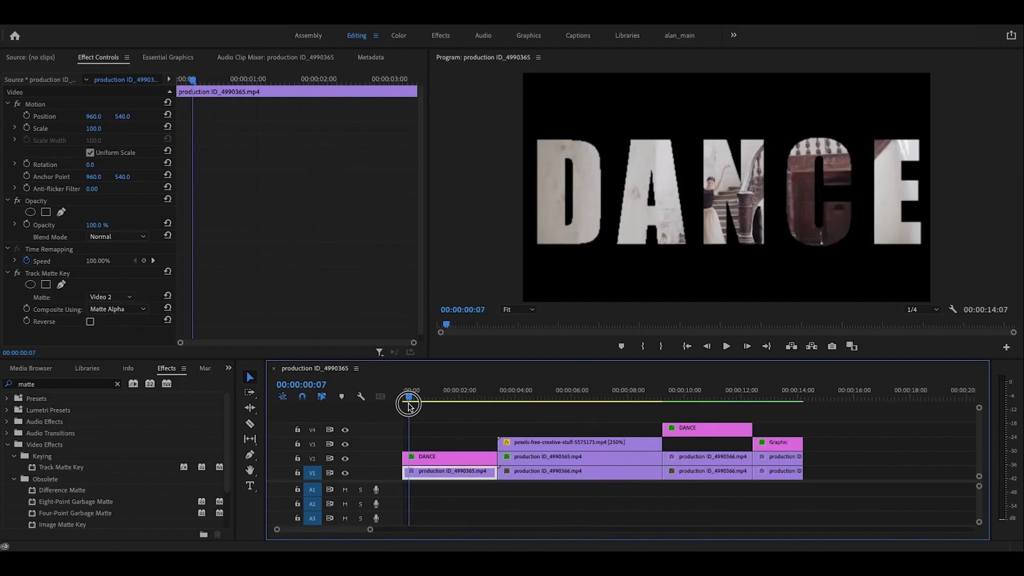
pyautogui.click(565, 408)
pyautogui.moveTo(565, 408); pyautogui.dragTo(541, 405)
pyautogui.click(587, 444)
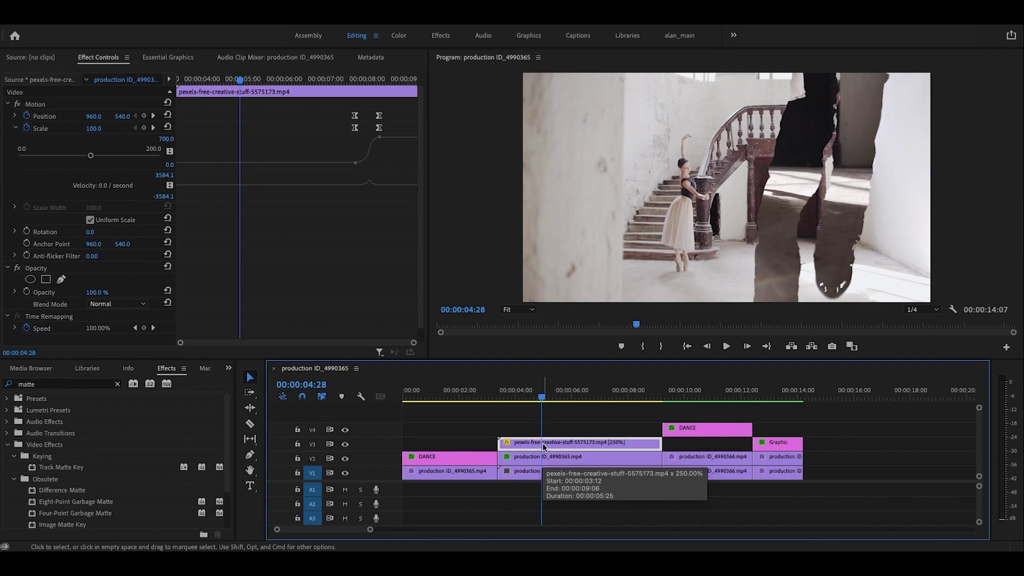
pyautogui.click(547, 457)
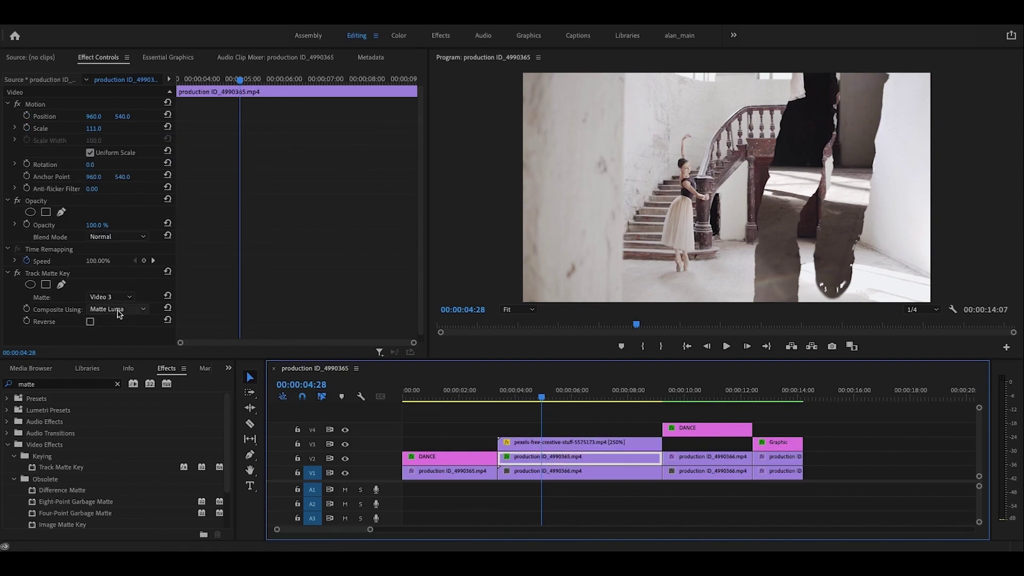